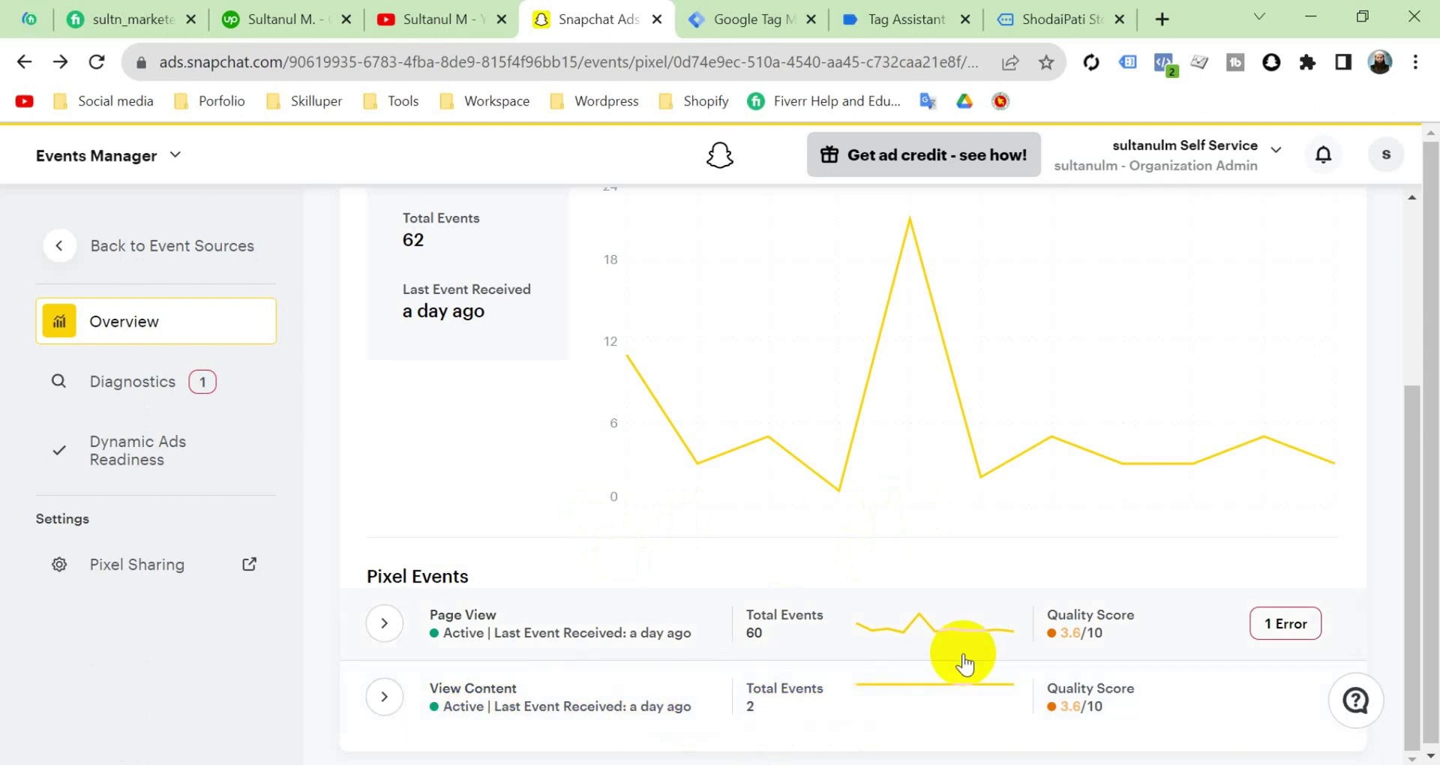
{"action": "scroll", "coordinate": [914, 539], "scroll_direction": "up", "scroll_amount": 4}
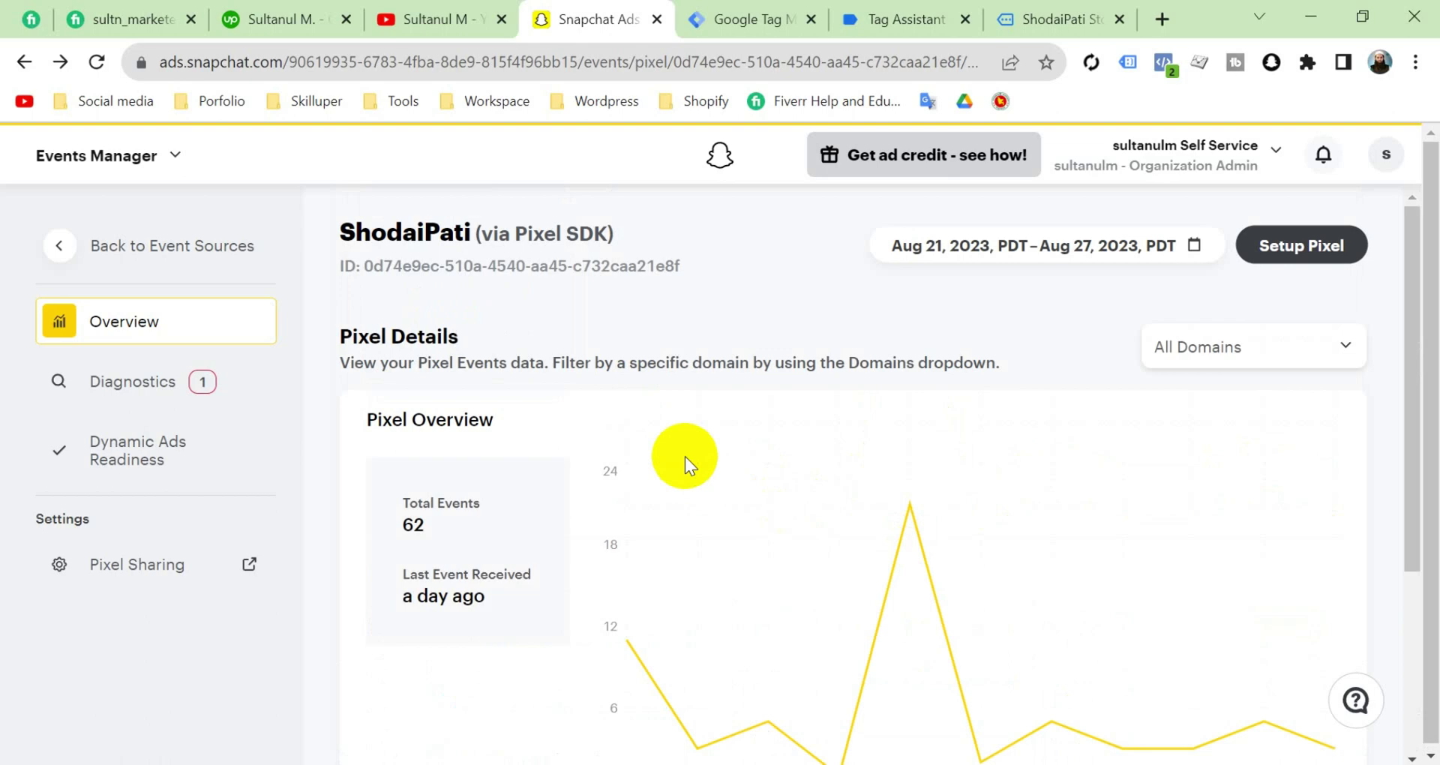
{"action": "key", "text": "ctrl+shift+Tab"}
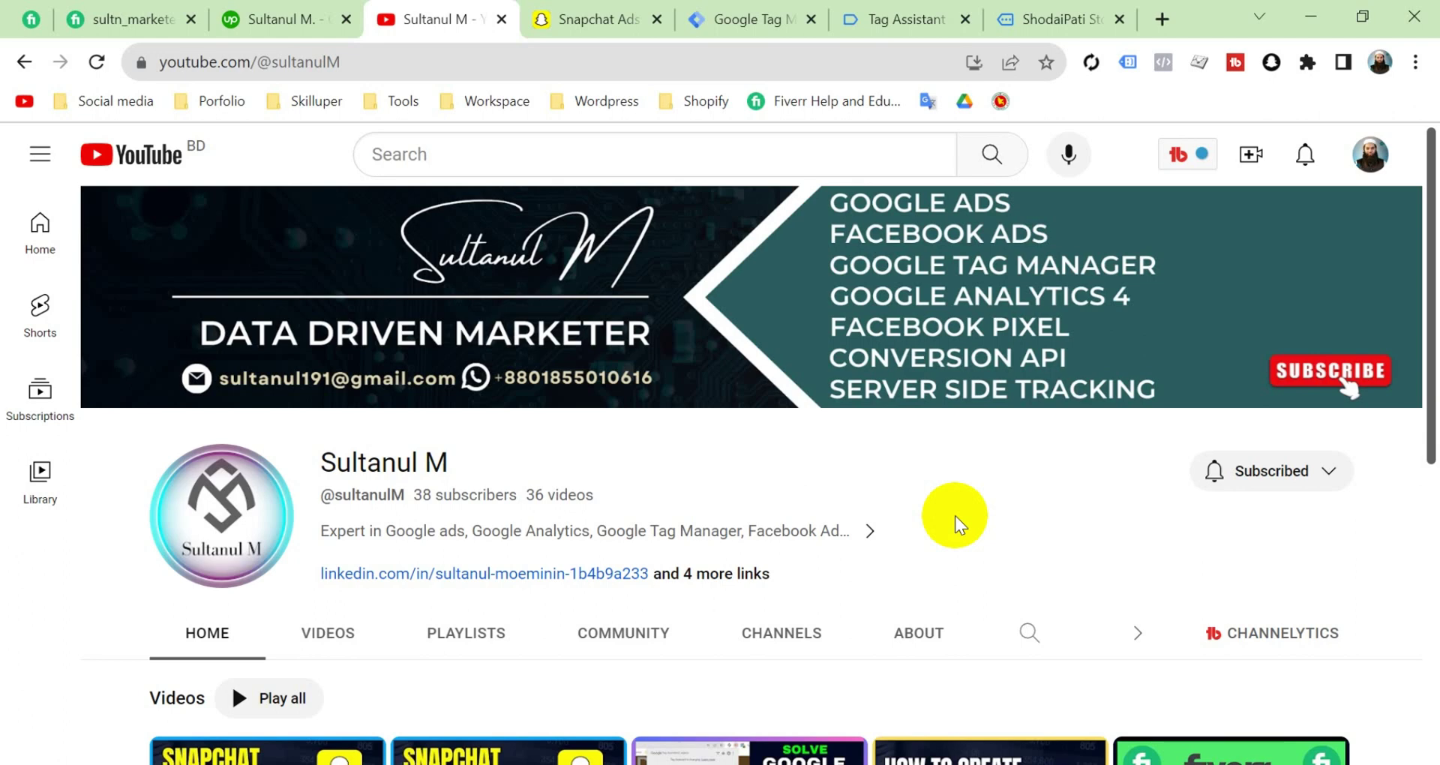
Step: Start preview mode for the ShodaiPati container in Google Tag Manager and connect Tag Assistant to the store website
{"action": "left_click", "coordinate": [755, 22]}
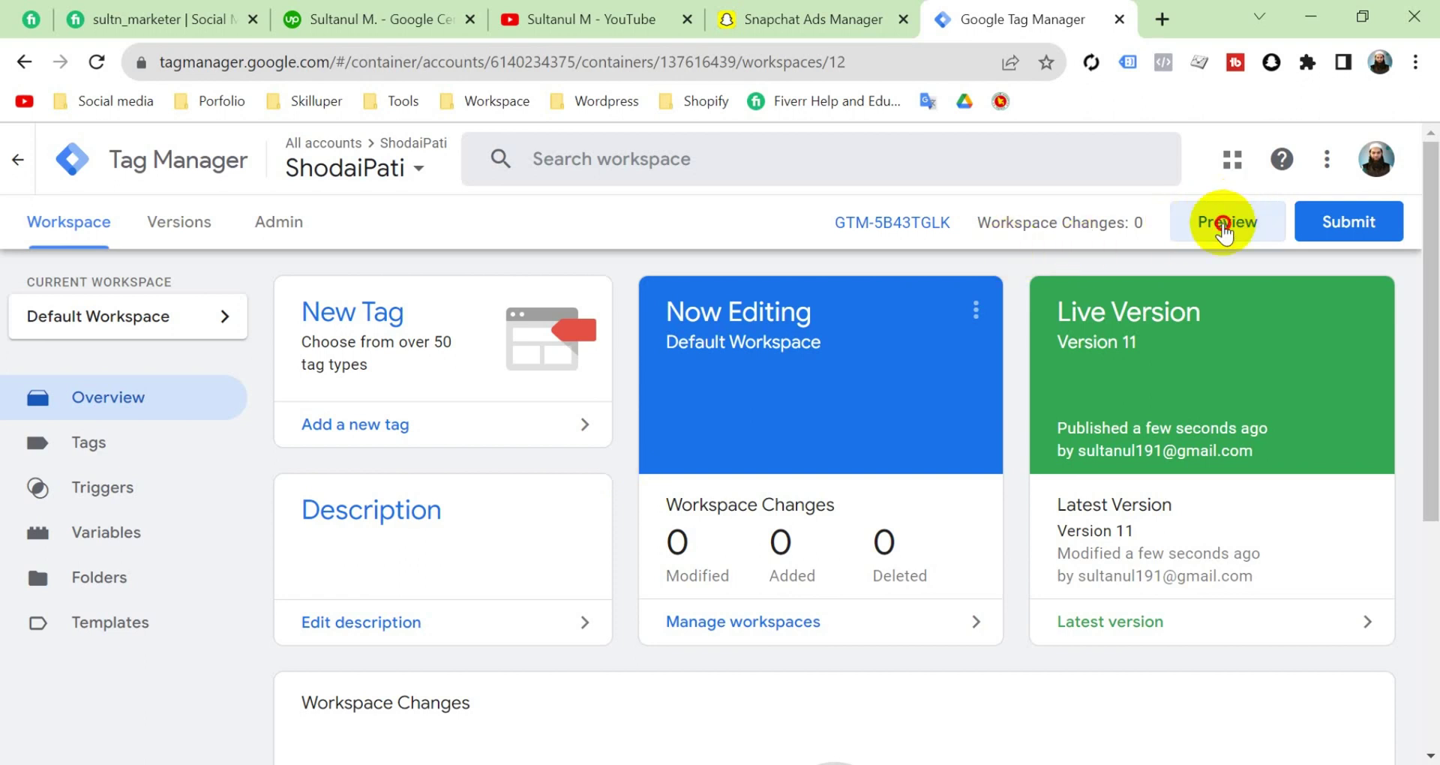
{"action": "left_click", "coordinate": [1225, 225]}
{"action": "left_click", "coordinate": [710, 644]}
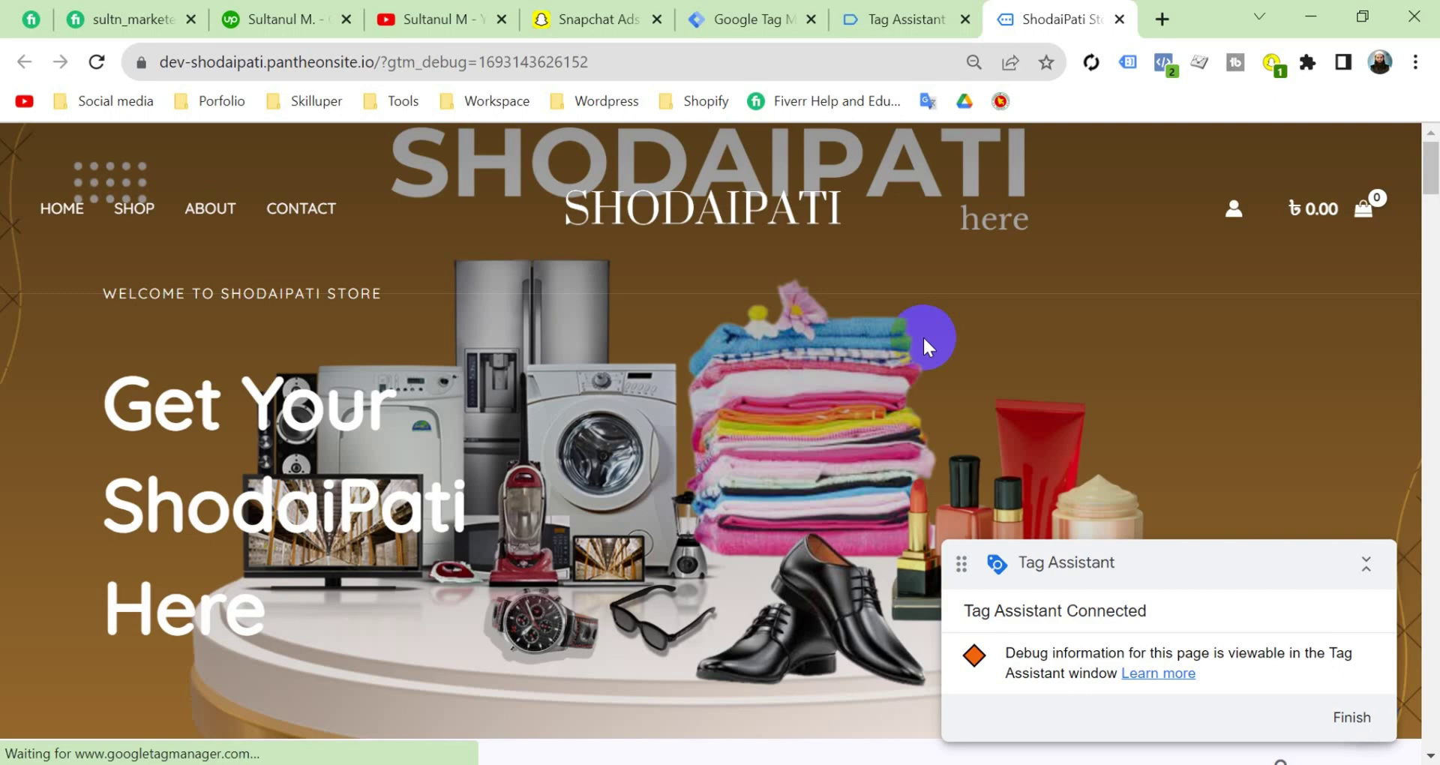
{"action": "scroll", "coordinate": [923, 336], "scroll_direction": "down", "scroll_amount": 8}
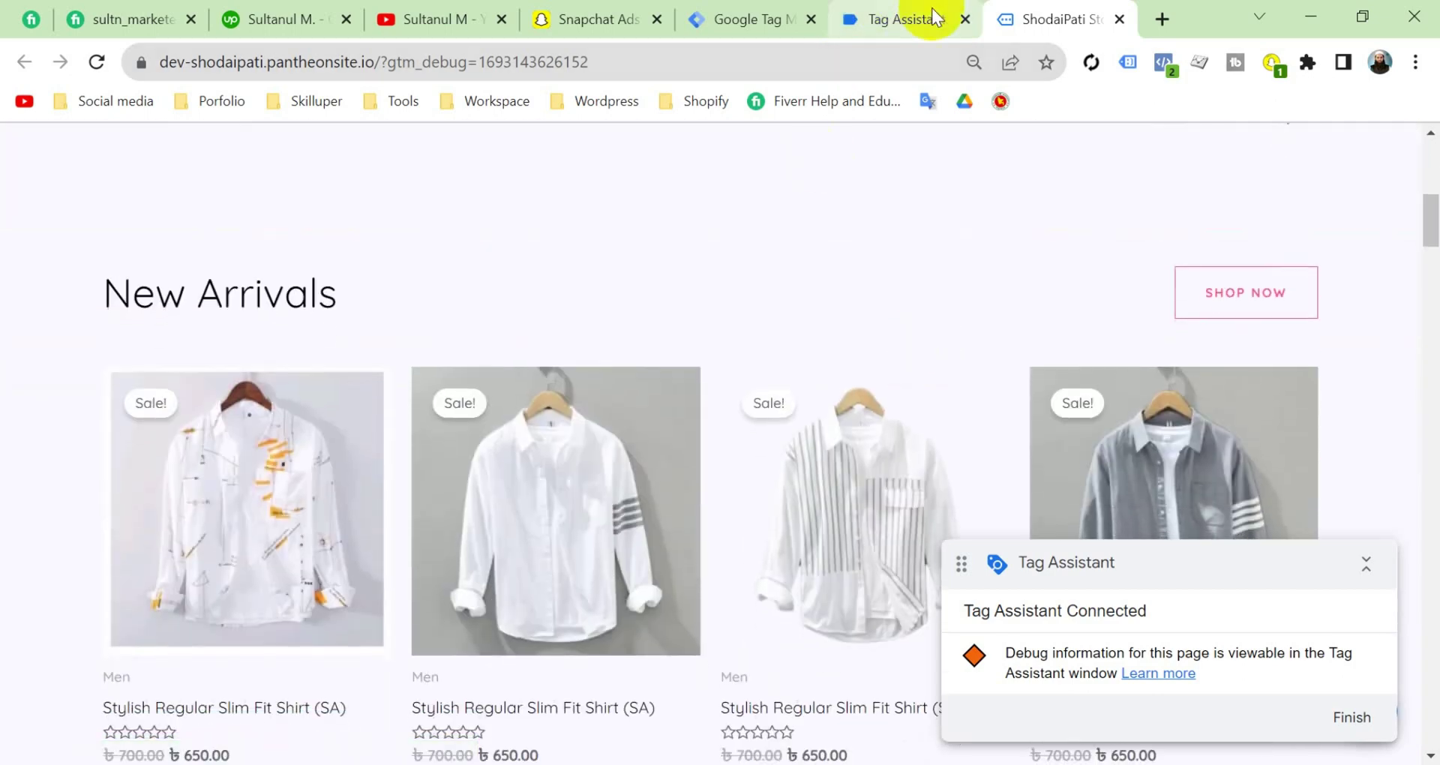
{"action": "left_click", "coordinate": [907, 19]}
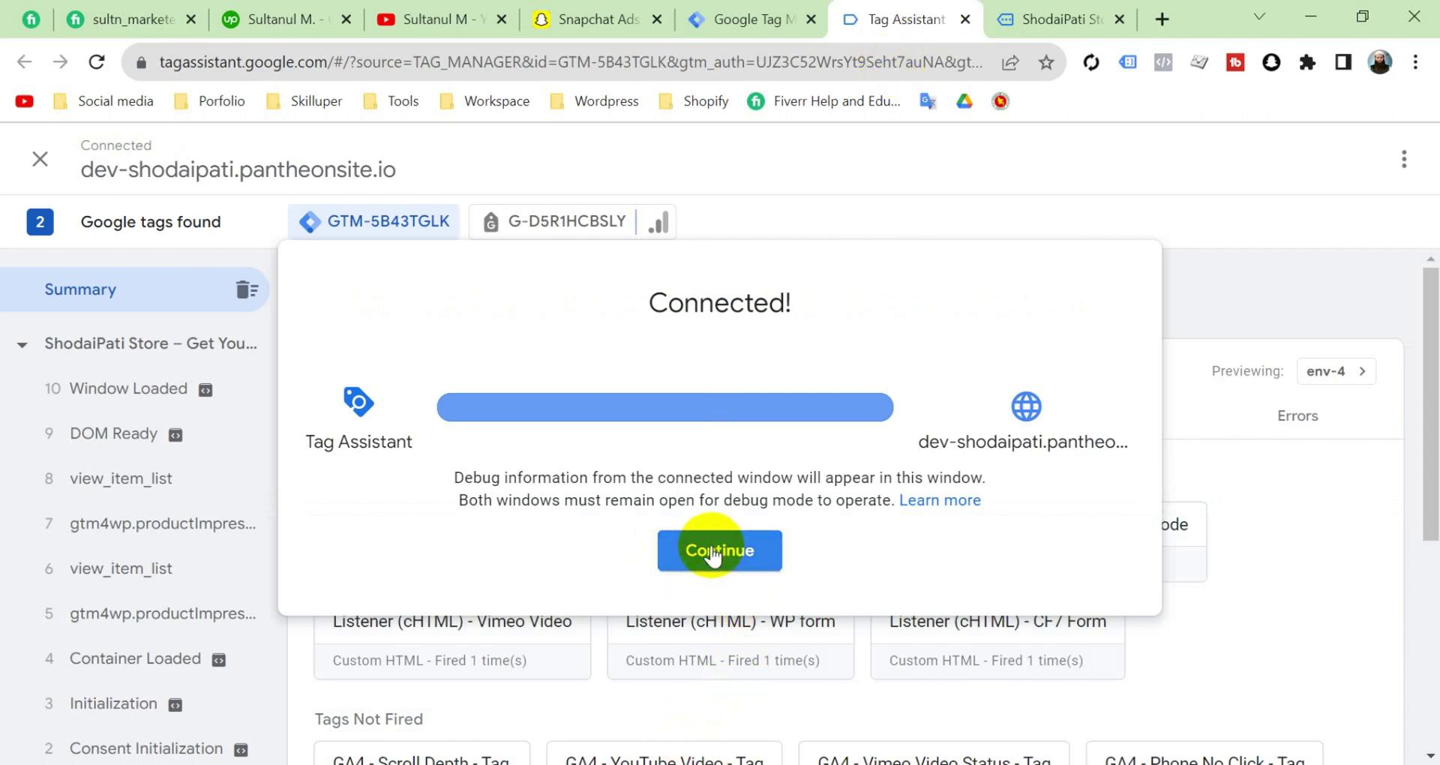
{"action": "left_click", "coordinate": [716, 549]}
Step: In the store, open the grey Stylish Regular Slim Fit Shirt (SA) under New Arrivals and add it to the cart
{"action": "left_click", "coordinate": [1040, 18]}
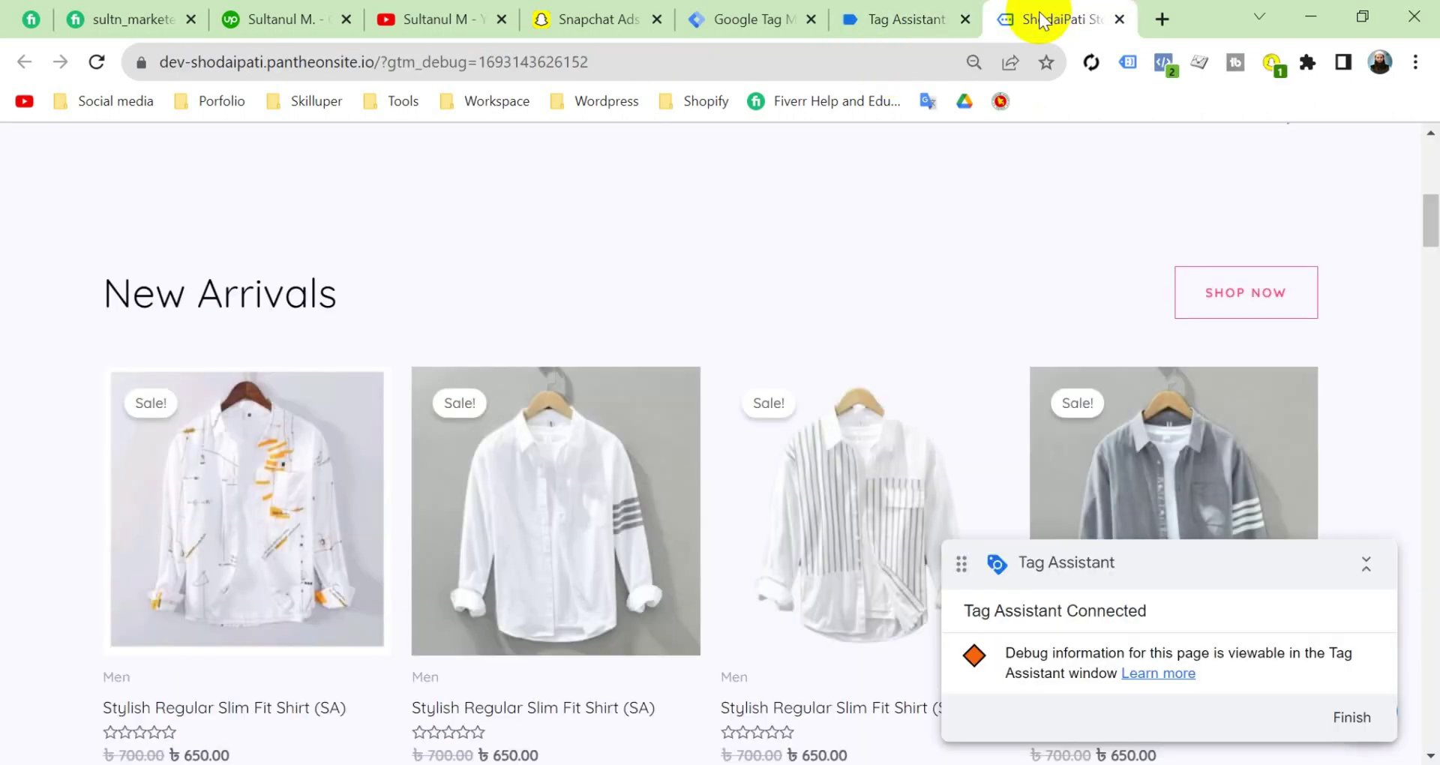
{"action": "scroll", "coordinate": [759, 428], "scroll_direction": "down", "scroll_amount": 1}
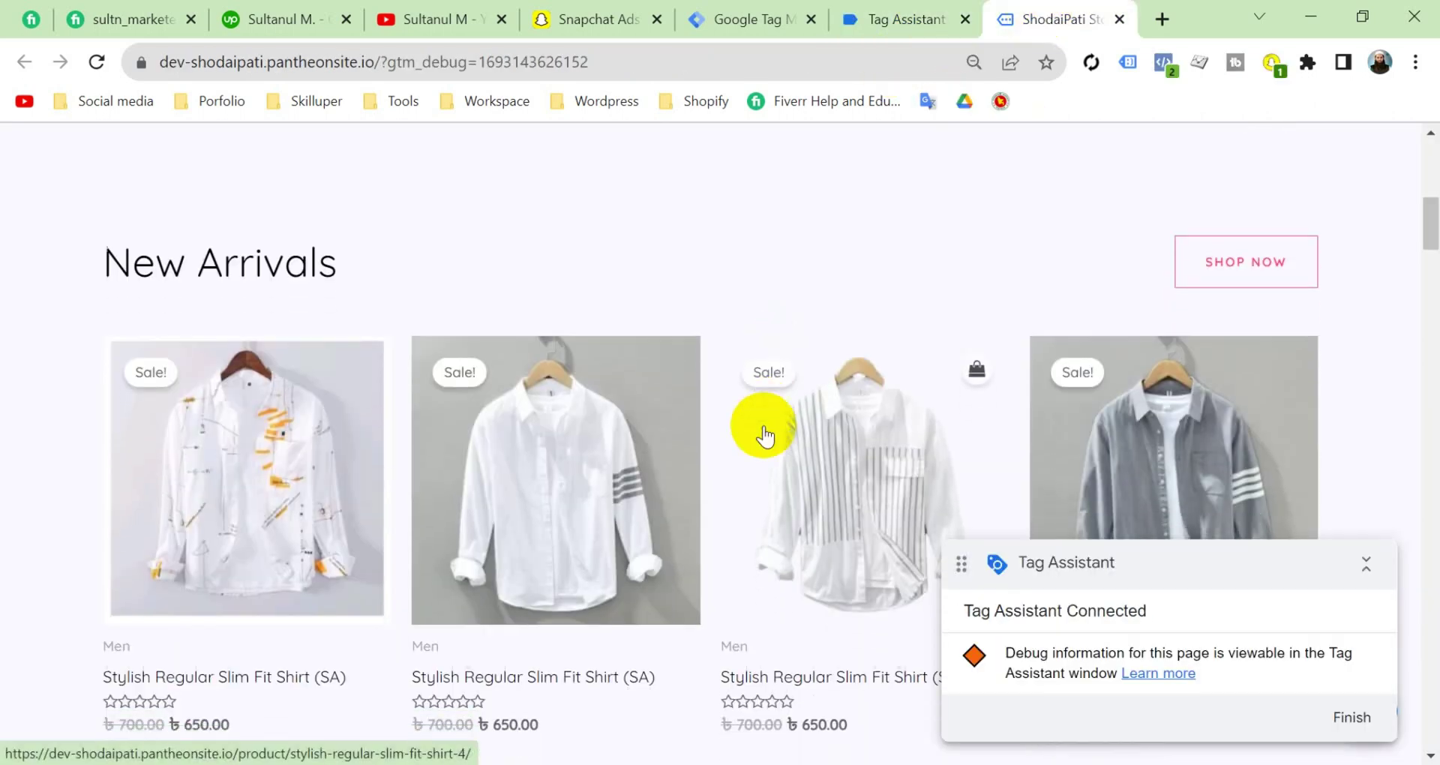
{"action": "left_click", "coordinate": [1142, 407]}
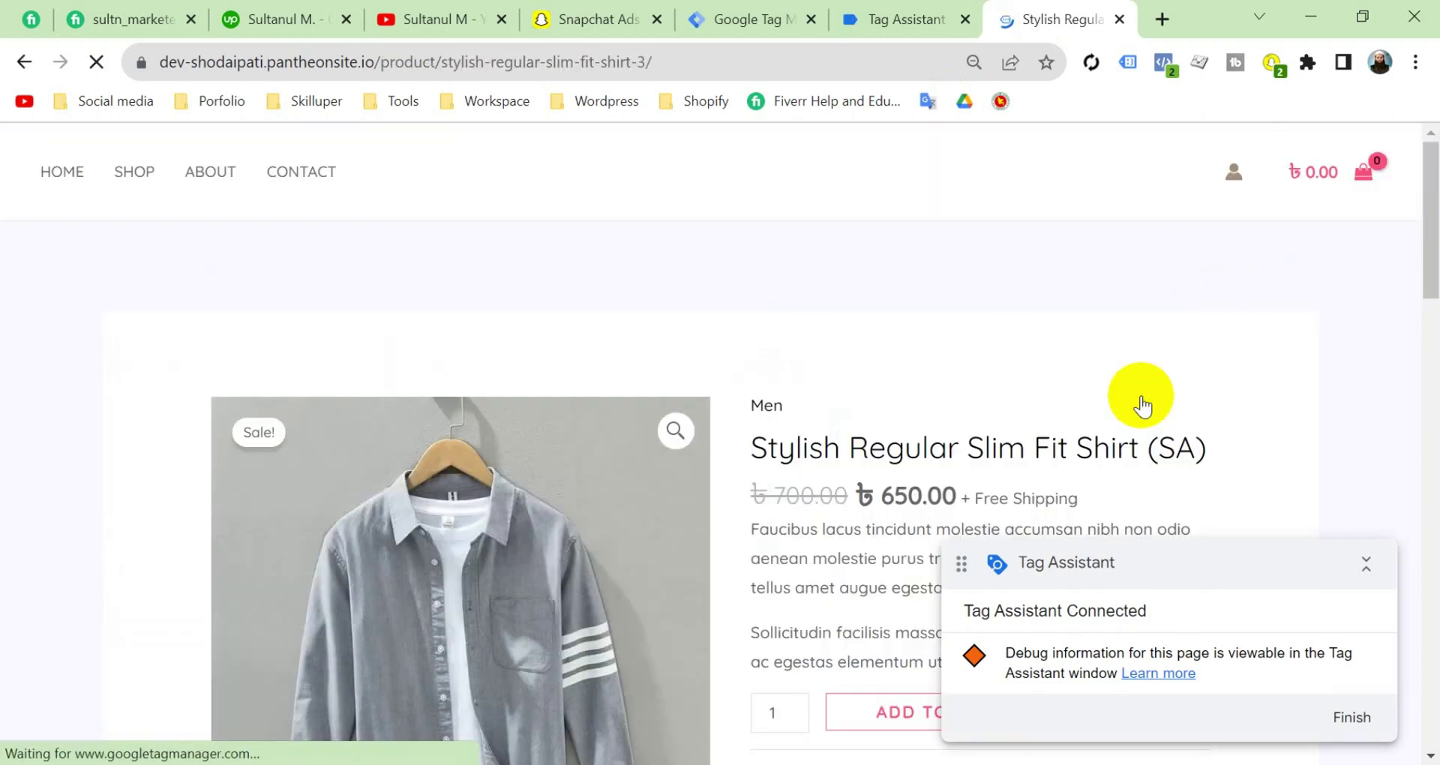
{"action": "scroll", "coordinate": [1141, 397], "scroll_direction": "down", "scroll_amount": 4}
{"action": "left_click", "coordinate": [989, 428]}
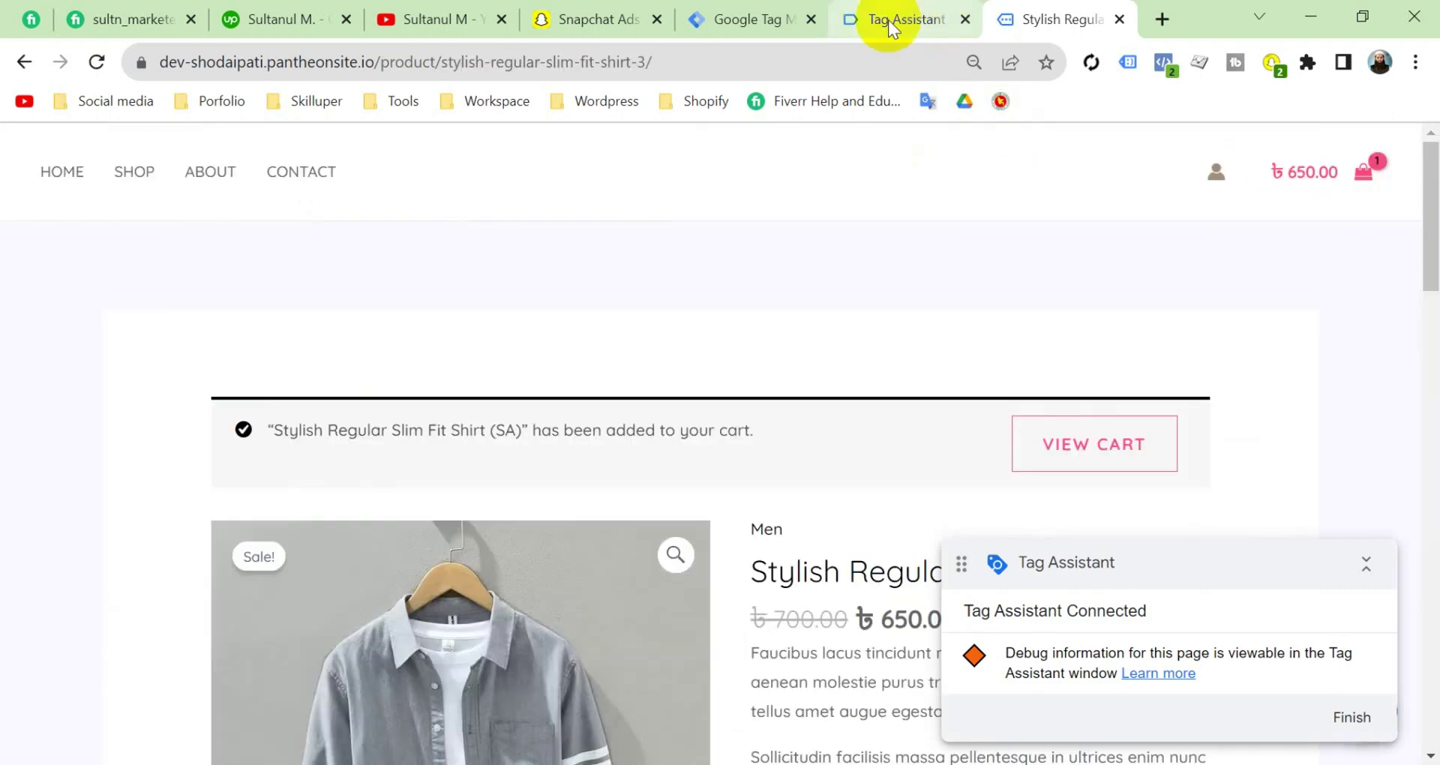
Step: Examine the add_to_cart event in Tag Assistant, including its API call and the tags fired on it
{"action": "left_click", "coordinate": [891, 26]}
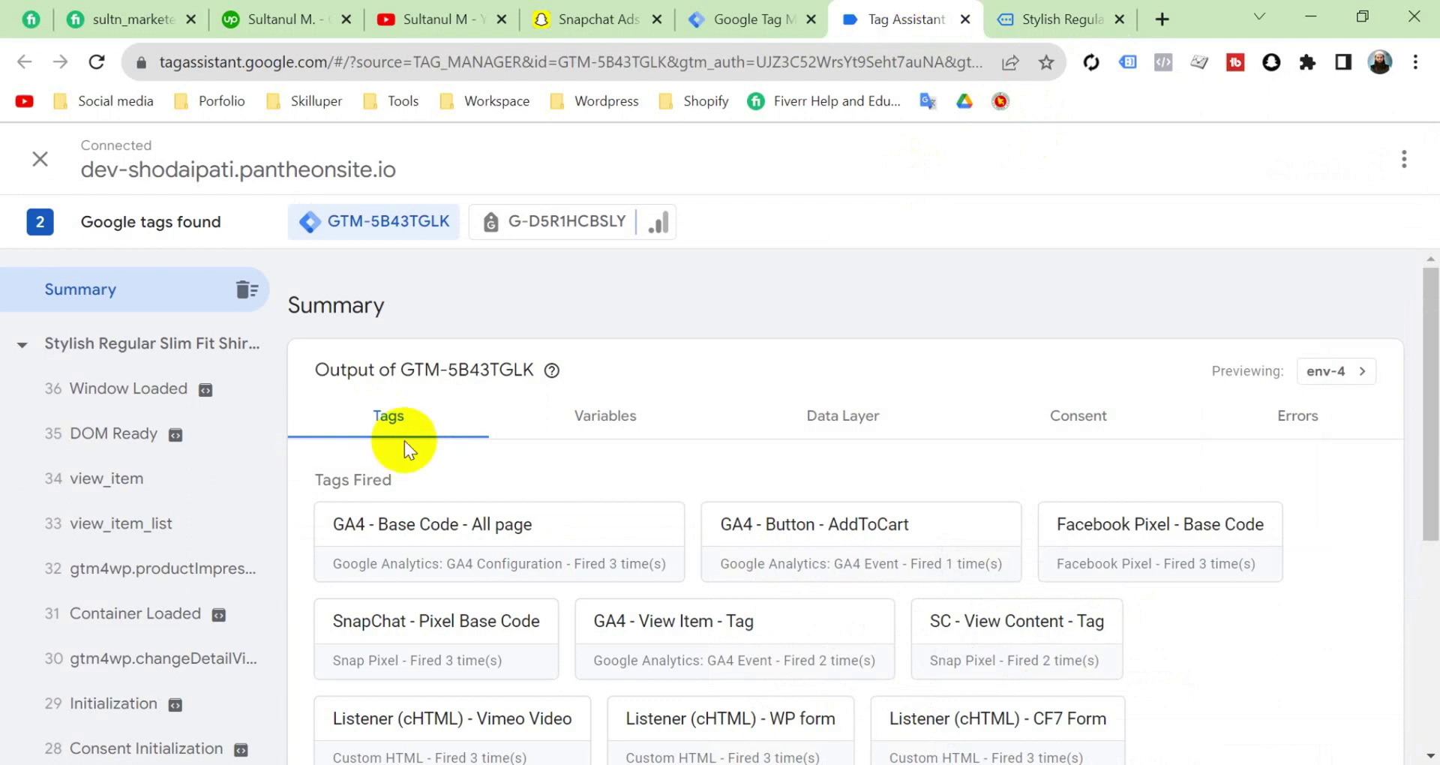
{"action": "scroll", "coordinate": [143, 491], "scroll_direction": "down", "scroll_amount": 1}
{"action": "scroll", "coordinate": [143, 495], "scroll_direction": "down", "scroll_amount": 4}
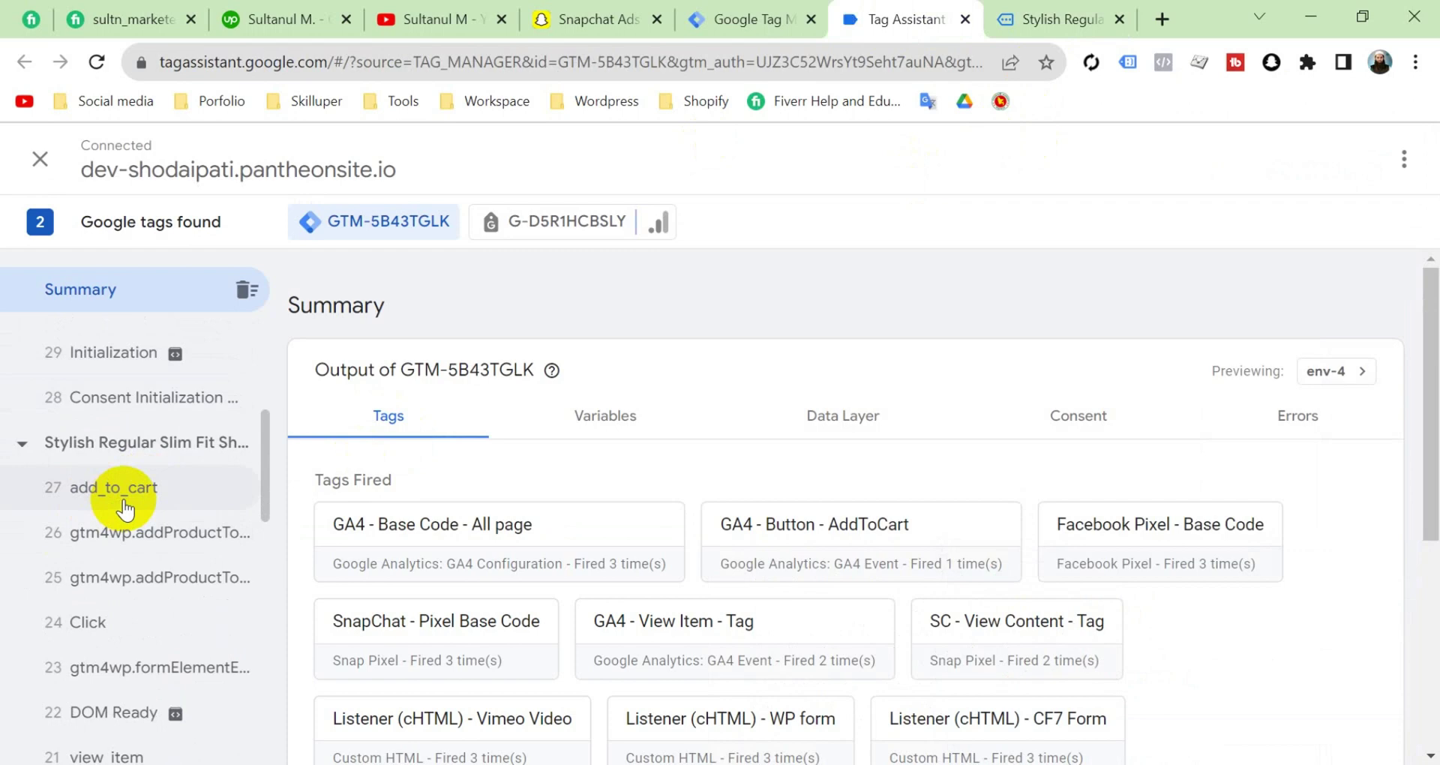
{"action": "left_click", "coordinate": [124, 503]}
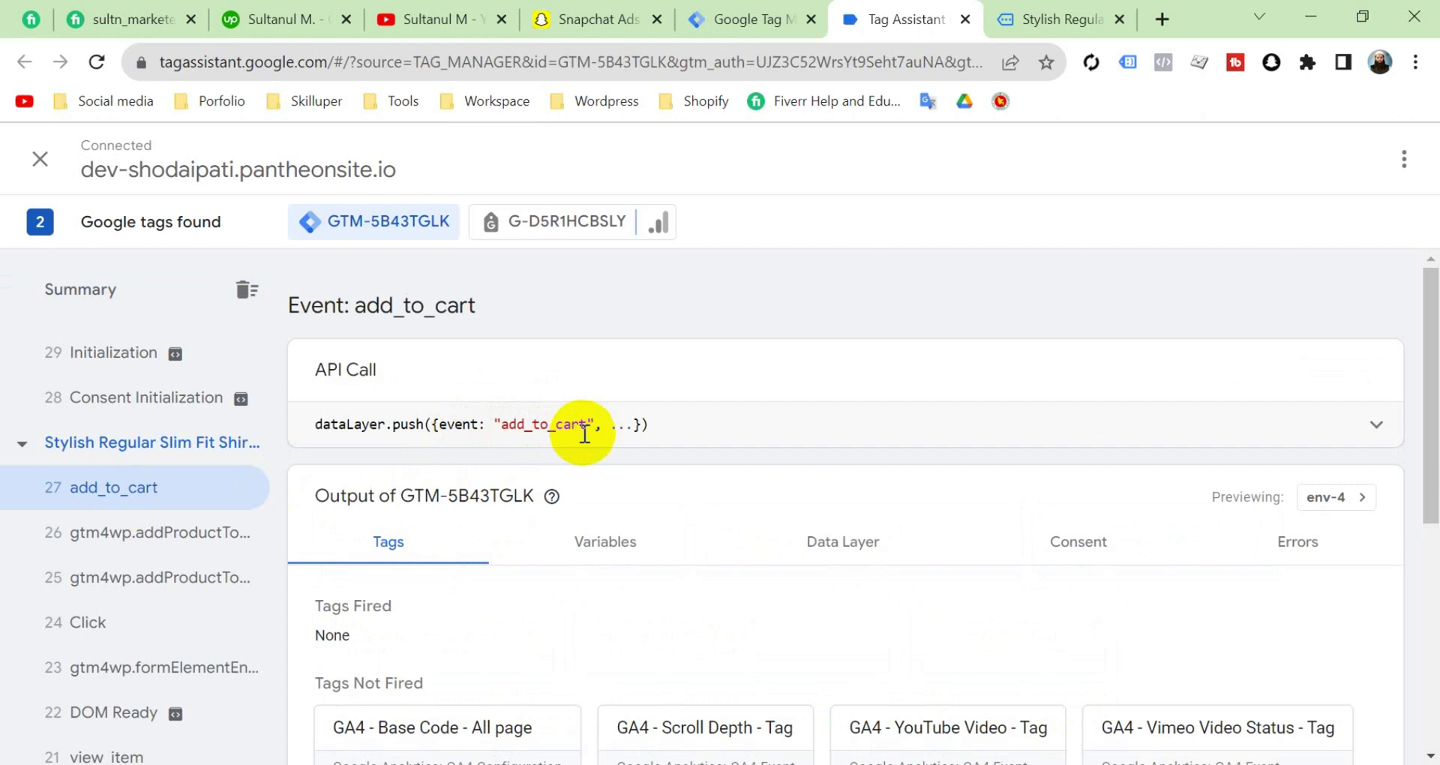
{"action": "scroll", "coordinate": [585, 434], "scroll_direction": "down", "scroll_amount": 1}
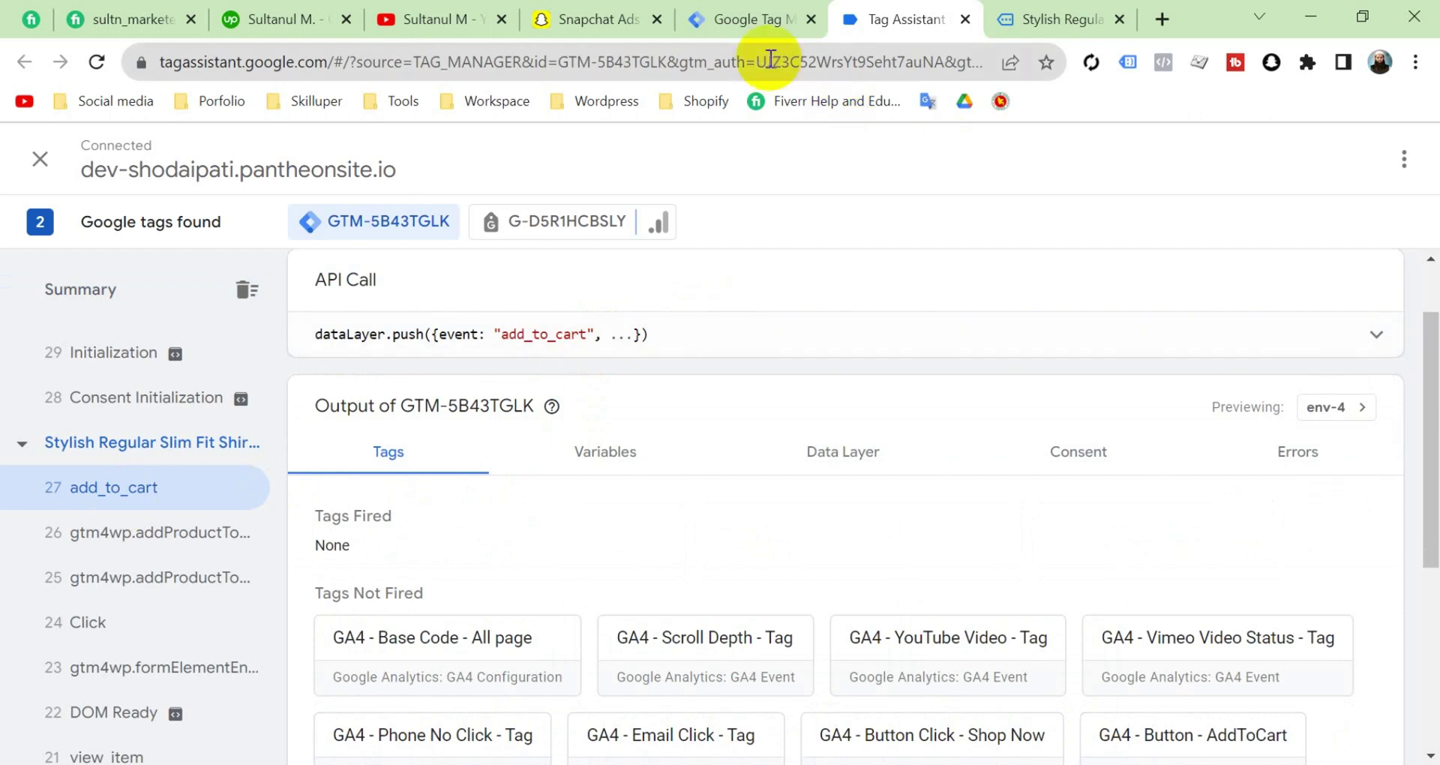
Step: Create a Custom Event trigger in Google Tag Manager named "SC-Add To Cart - Trigger"
{"action": "left_click", "coordinate": [749, 29]}
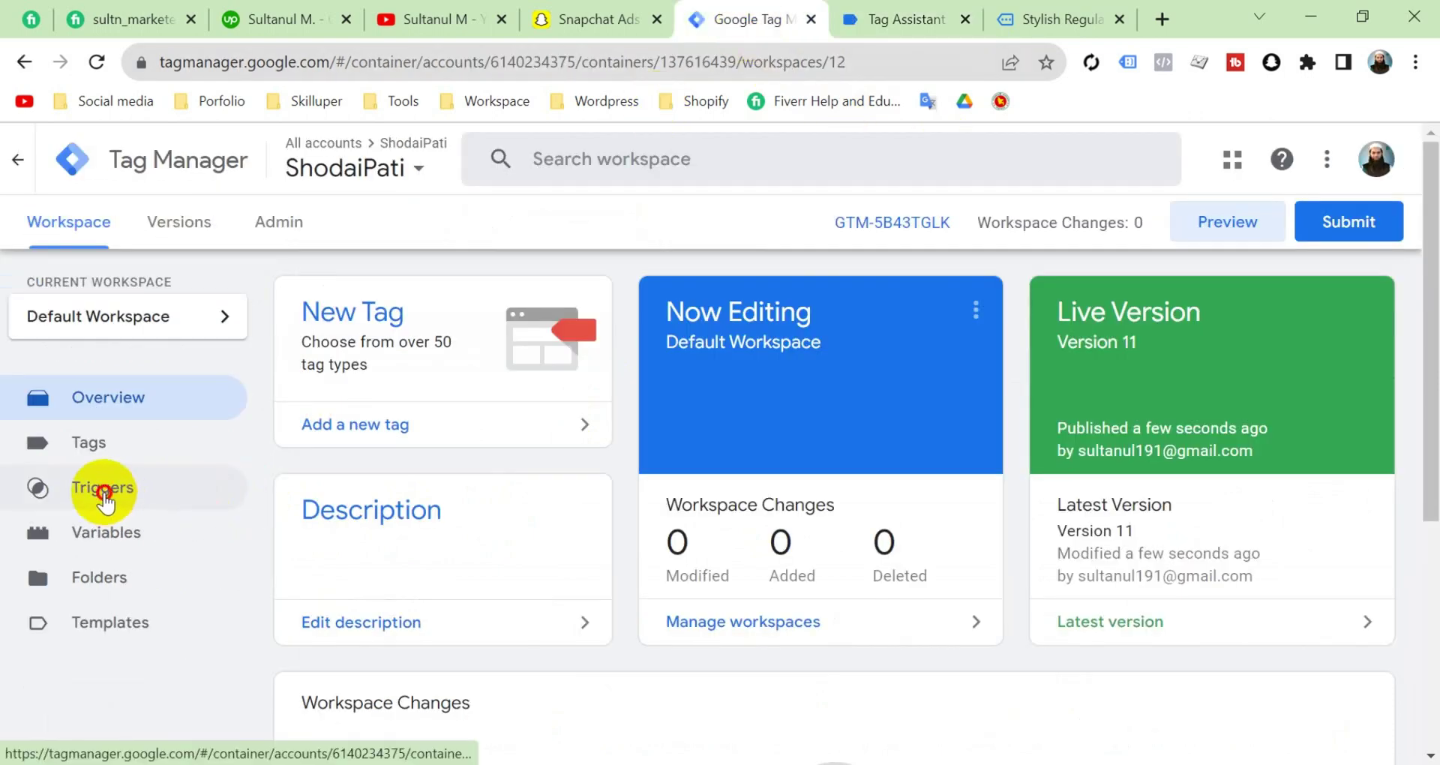
{"action": "left_click", "coordinate": [103, 491]}
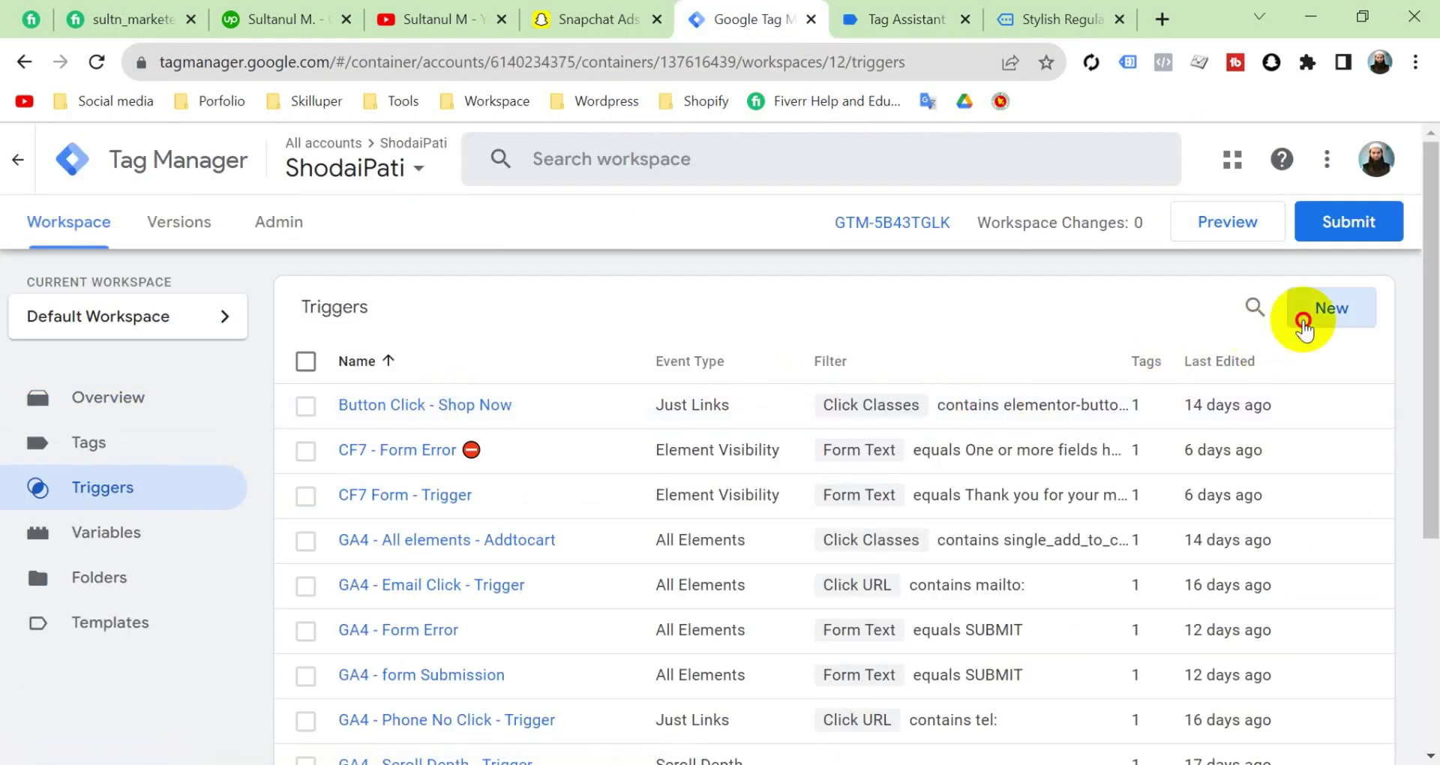
{"action": "left_click", "coordinate": [1304, 321]}
{"action": "left_click", "coordinate": [379, 161]}
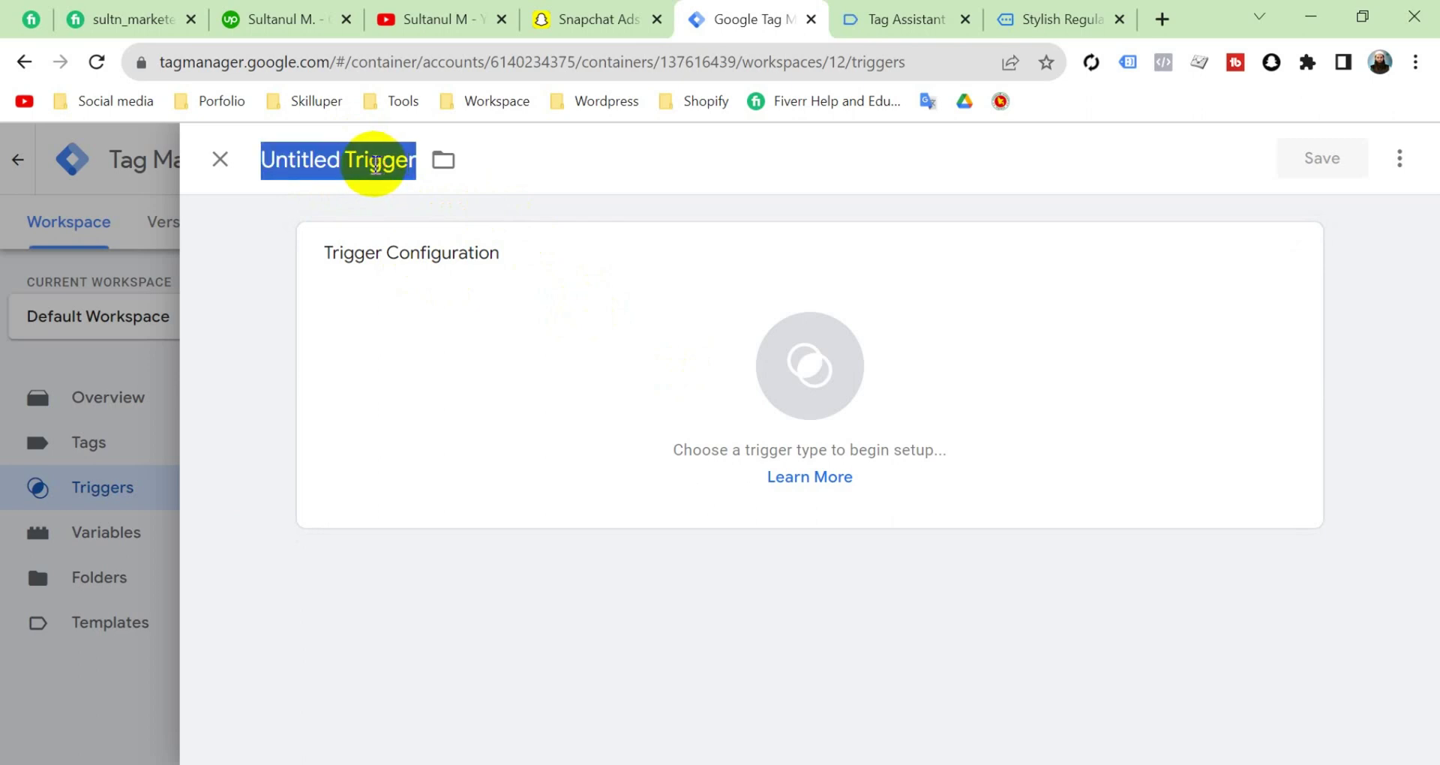
{"action": "type", "text": "SC-Add To Cart - Trigger"}
{"action": "left_click", "coordinate": [680, 360]}
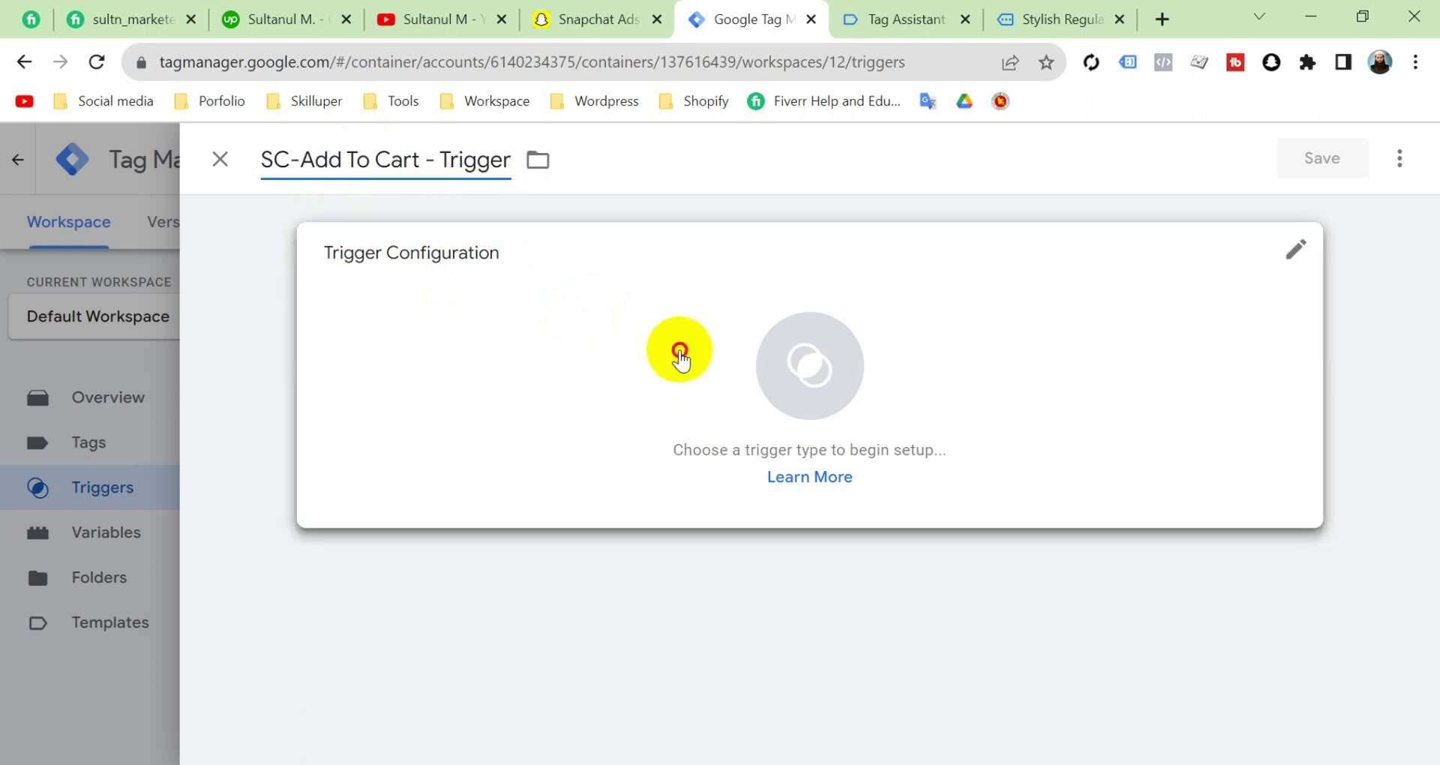
{"action": "scroll", "coordinate": [1093, 473], "scroll_direction": "down", "scroll_amount": 1}
{"action": "left_click", "coordinate": [927, 474]}
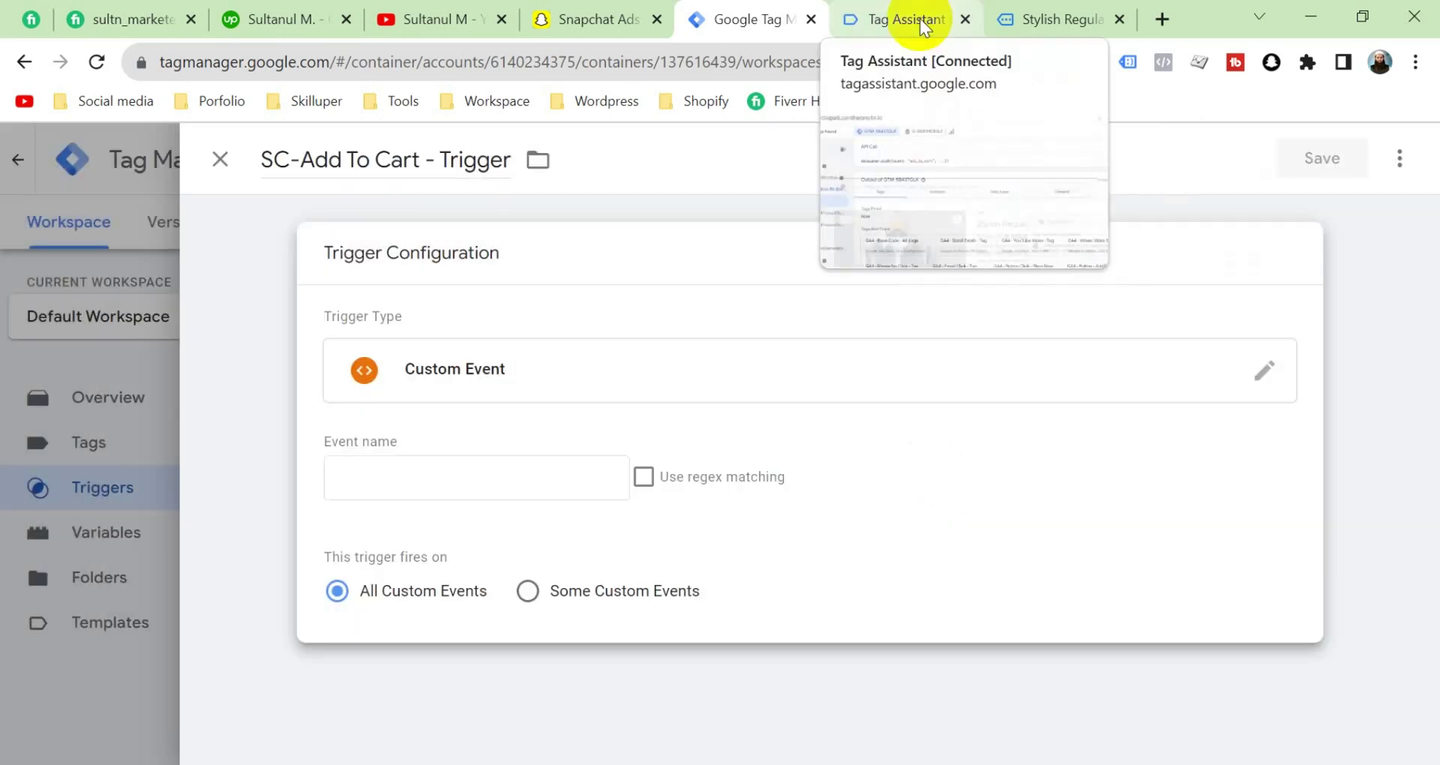
Step: Copy the event name add_to_cart from Tag Assistant into the trigger's event name and save the trigger
{"action": "left_click", "coordinate": [920, 18]}
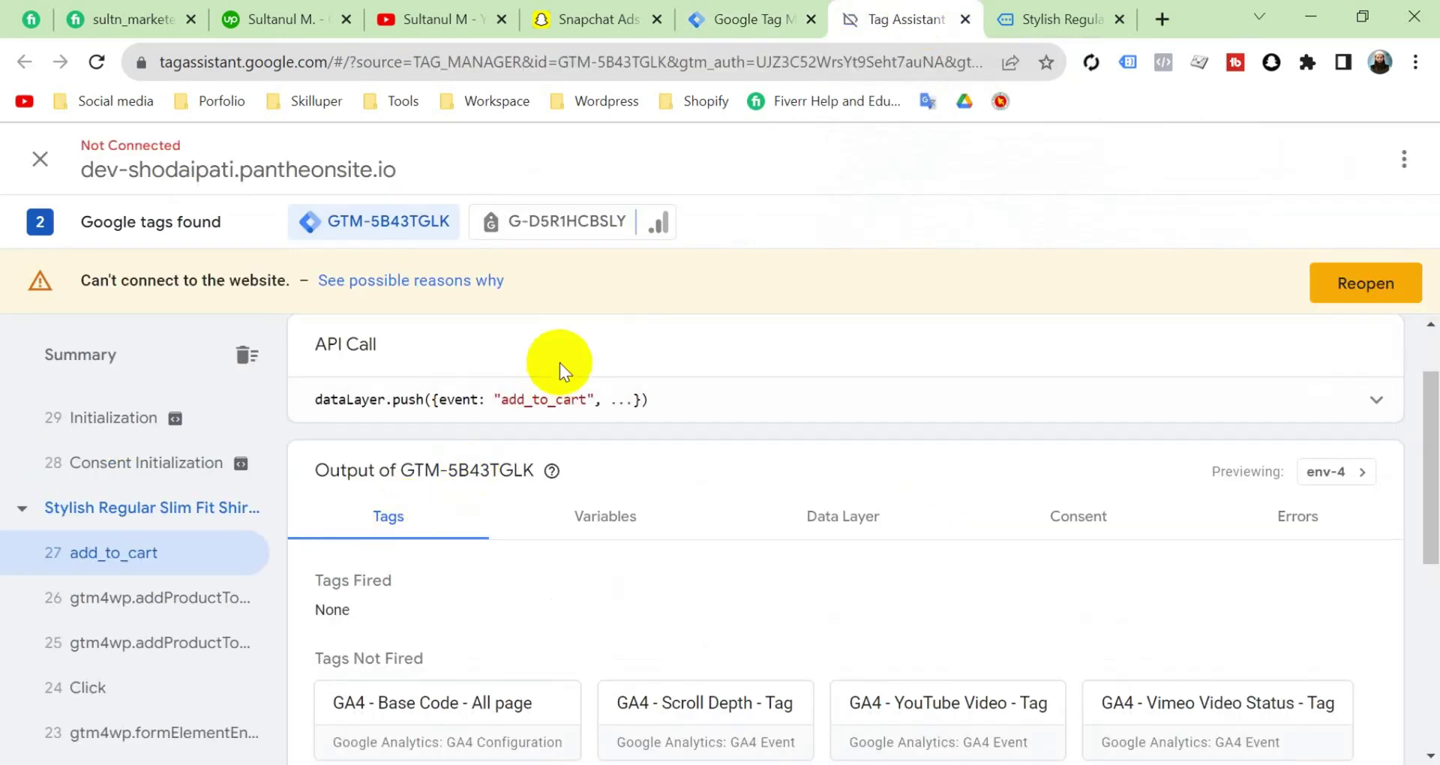
{"action": "double_click", "coordinate": [534, 397]}
{"action": "key", "text": "ctrl+c"}
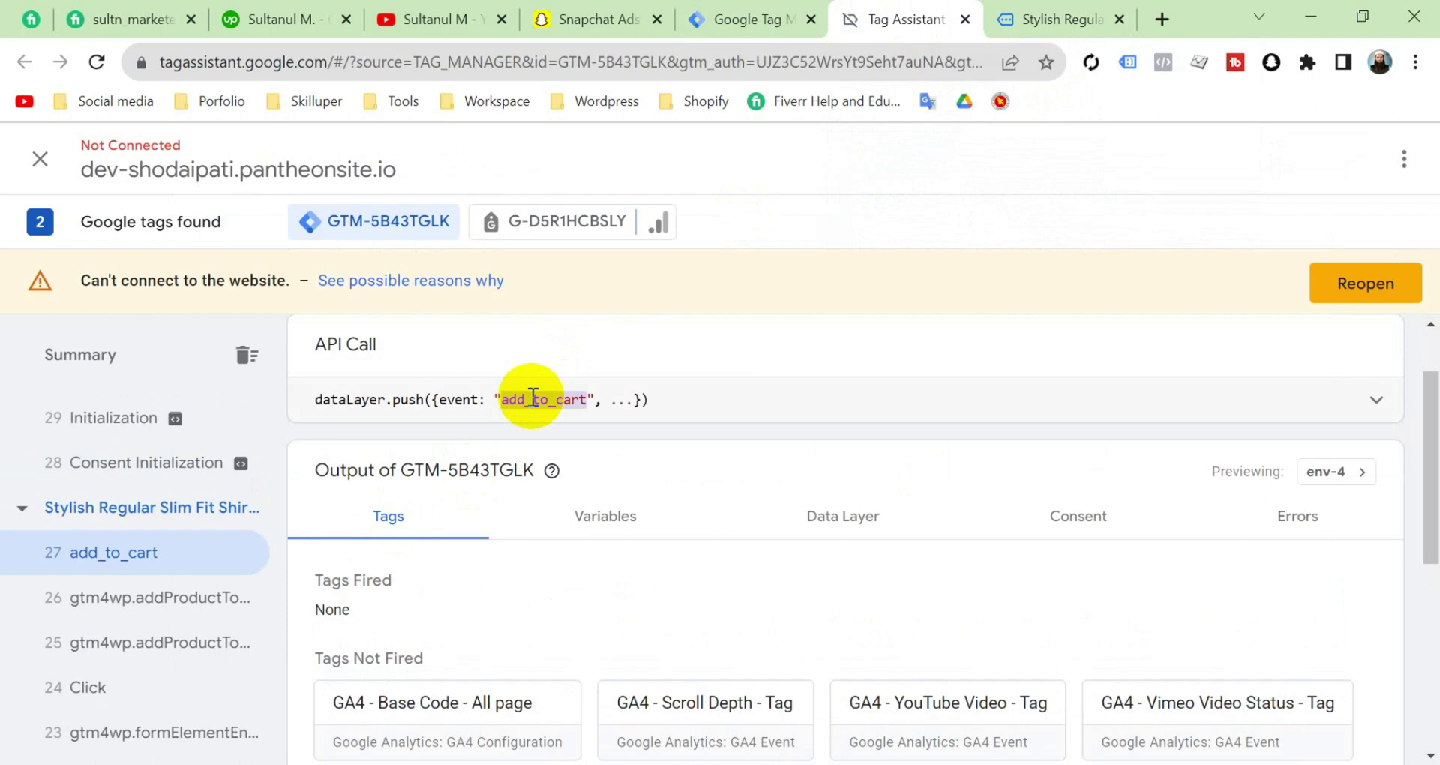
{"action": "key", "text": "ctrl+shift+Tab"}
{"action": "left_click", "coordinate": [433, 480]}
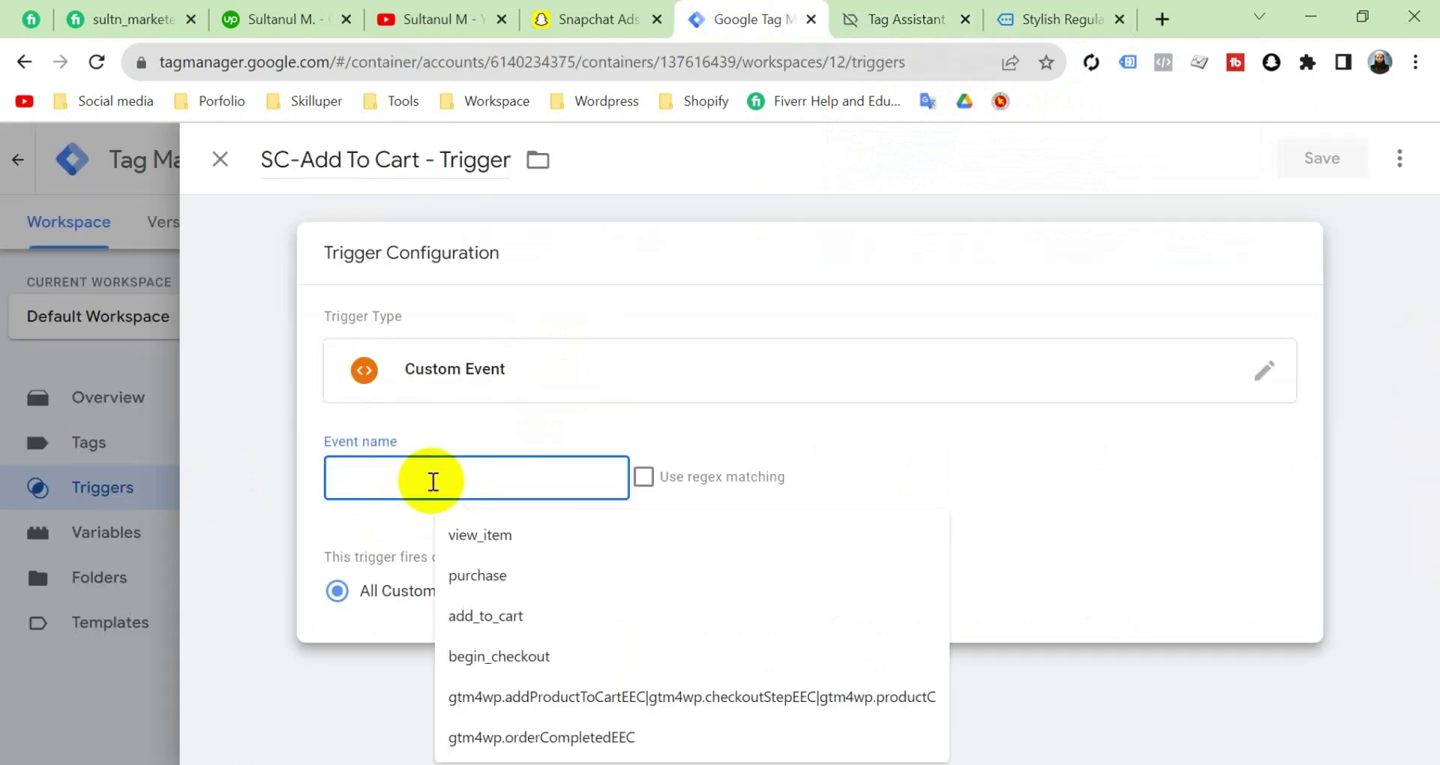
{"action": "key", "text": "ctrl+v"}
{"action": "left_click", "coordinate": [1332, 164]}
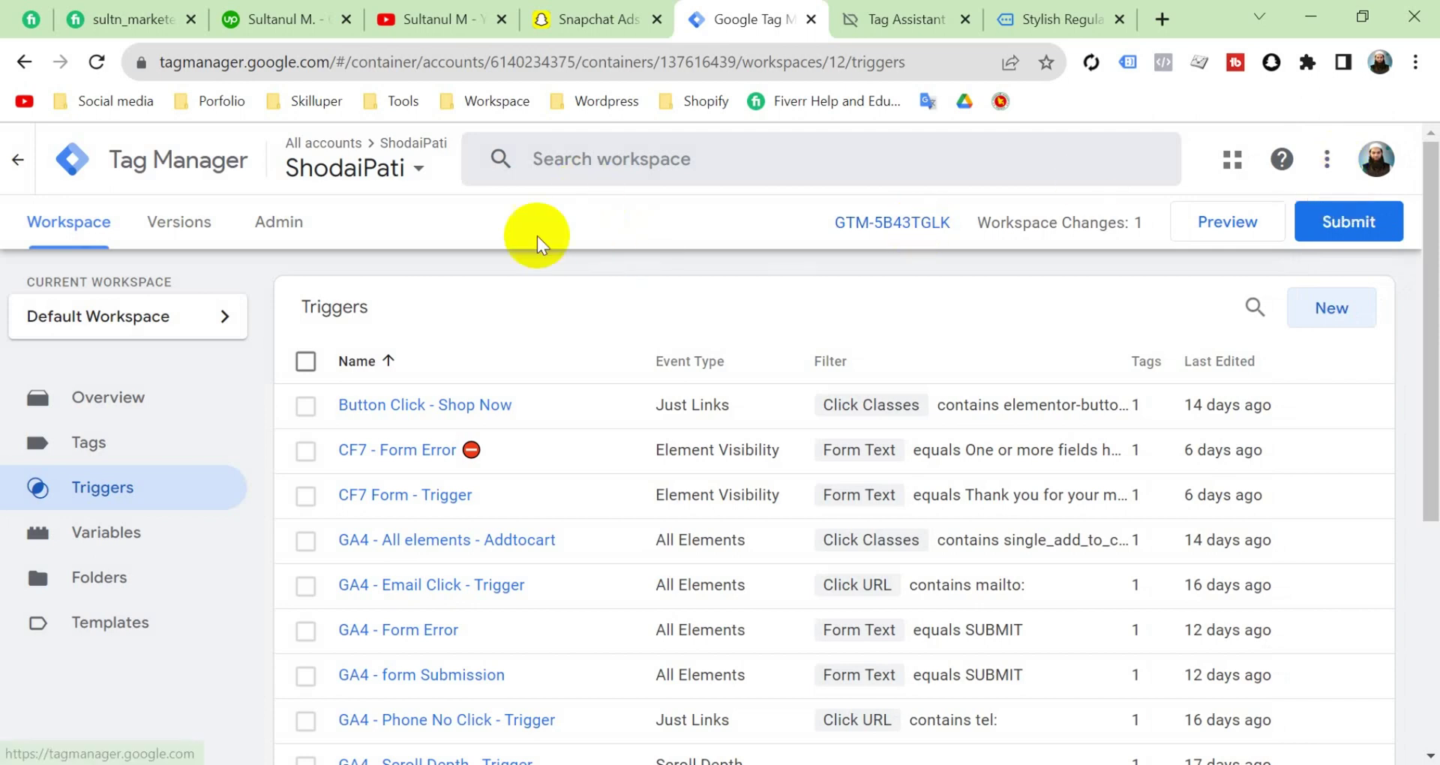
Step: Create a tag named "SC - Add to Cart - Tag" with the Snap Pixel tag type
{"action": "left_click", "coordinate": [118, 442]}
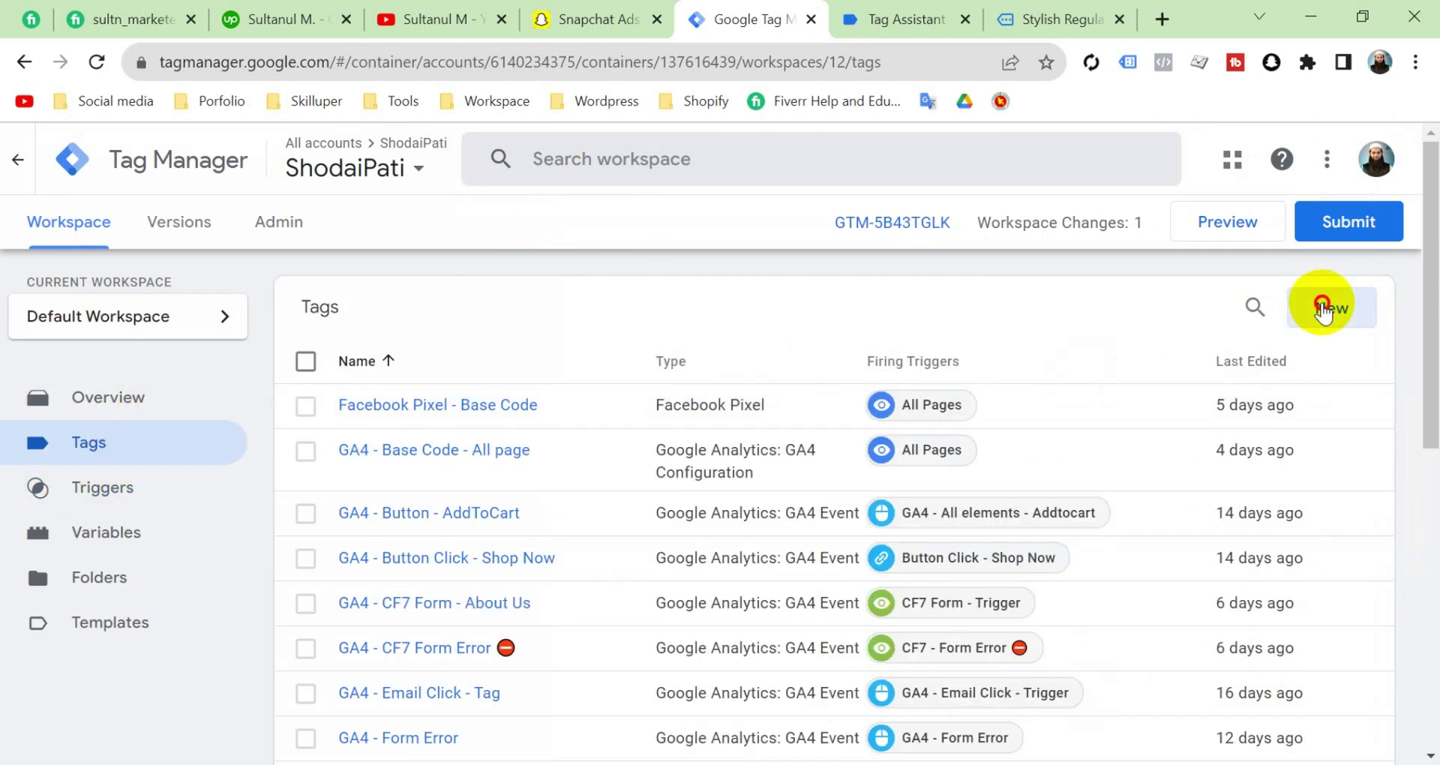
{"action": "left_click", "coordinate": [1324, 311]}
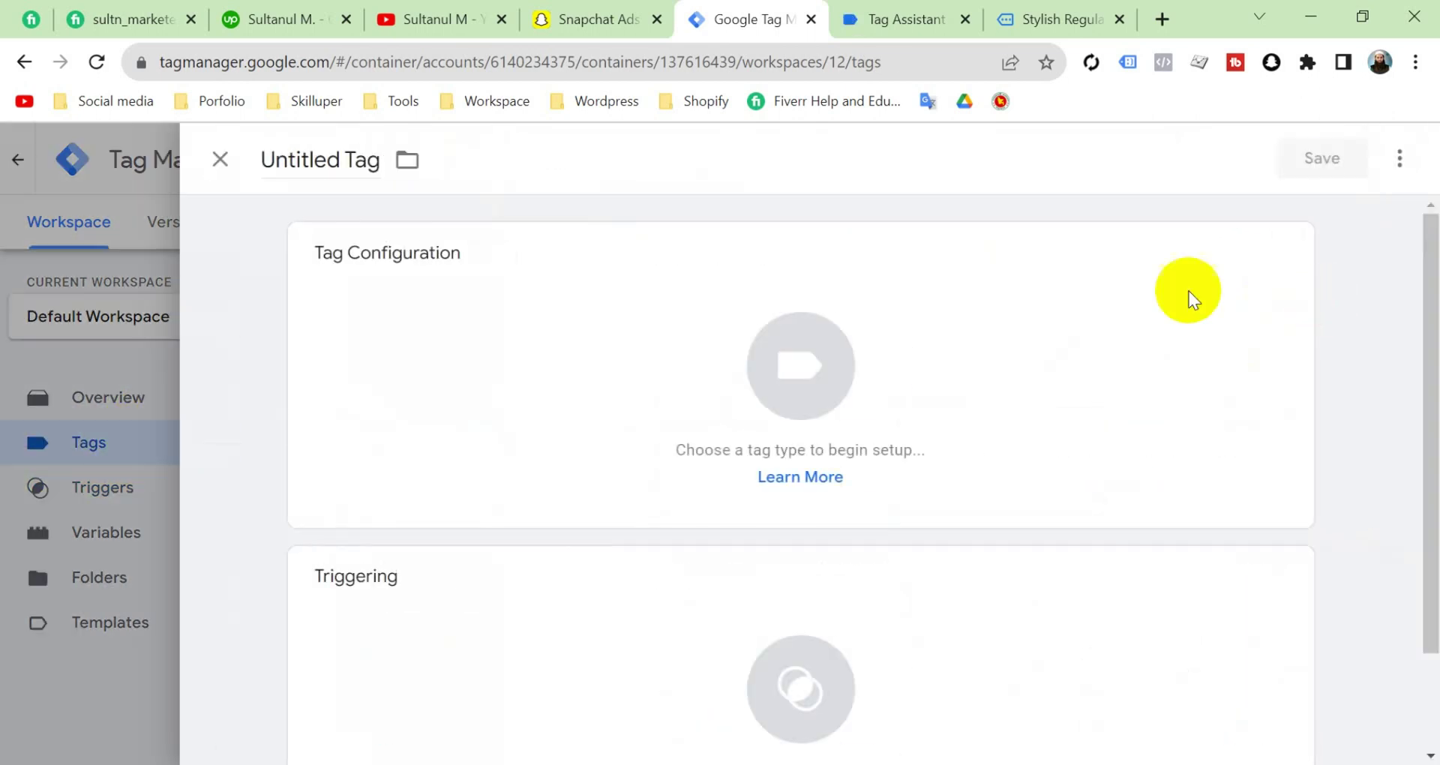
{"action": "left_click", "coordinate": [316, 159]}
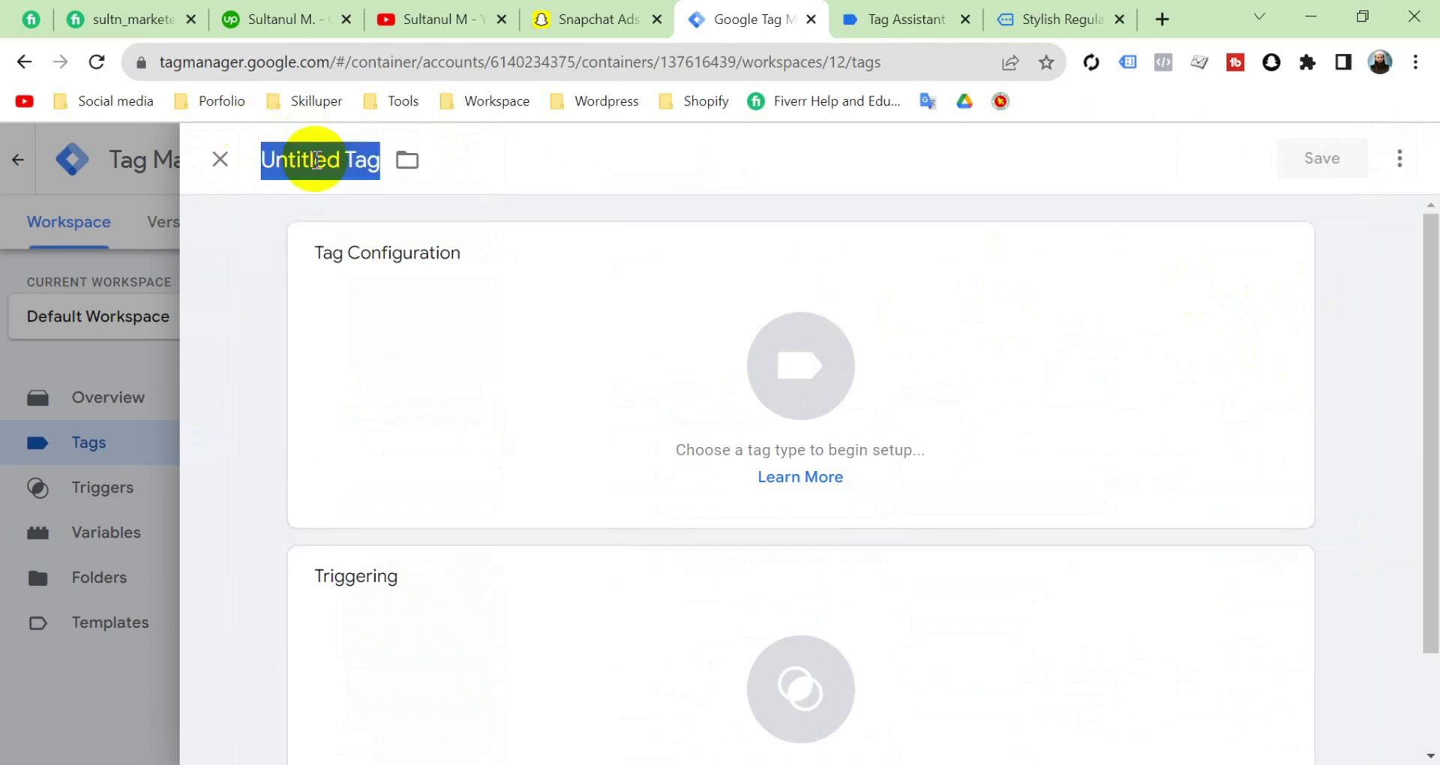
{"action": "type", "text": "SC - Add to Cart - Tag"}
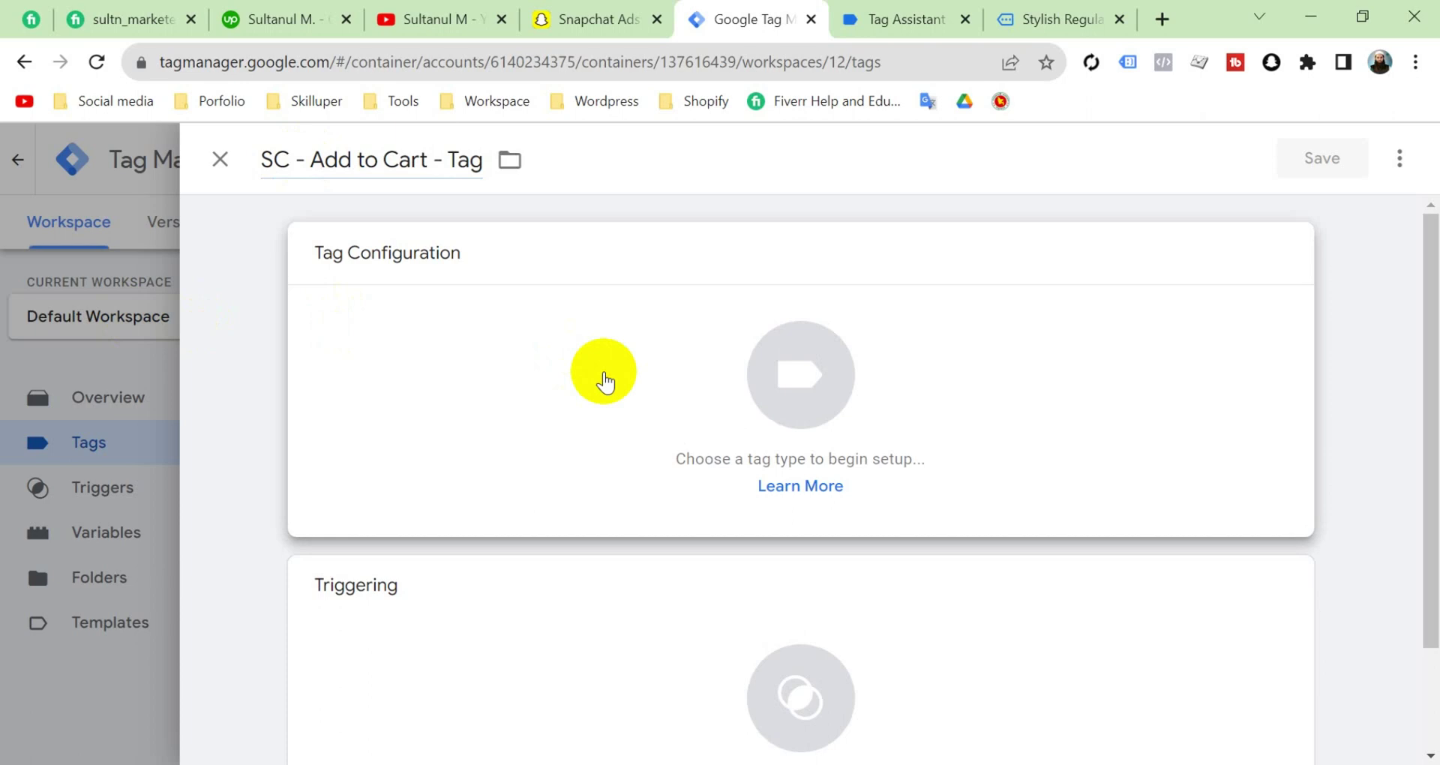
{"action": "left_click", "coordinate": [604, 383]}
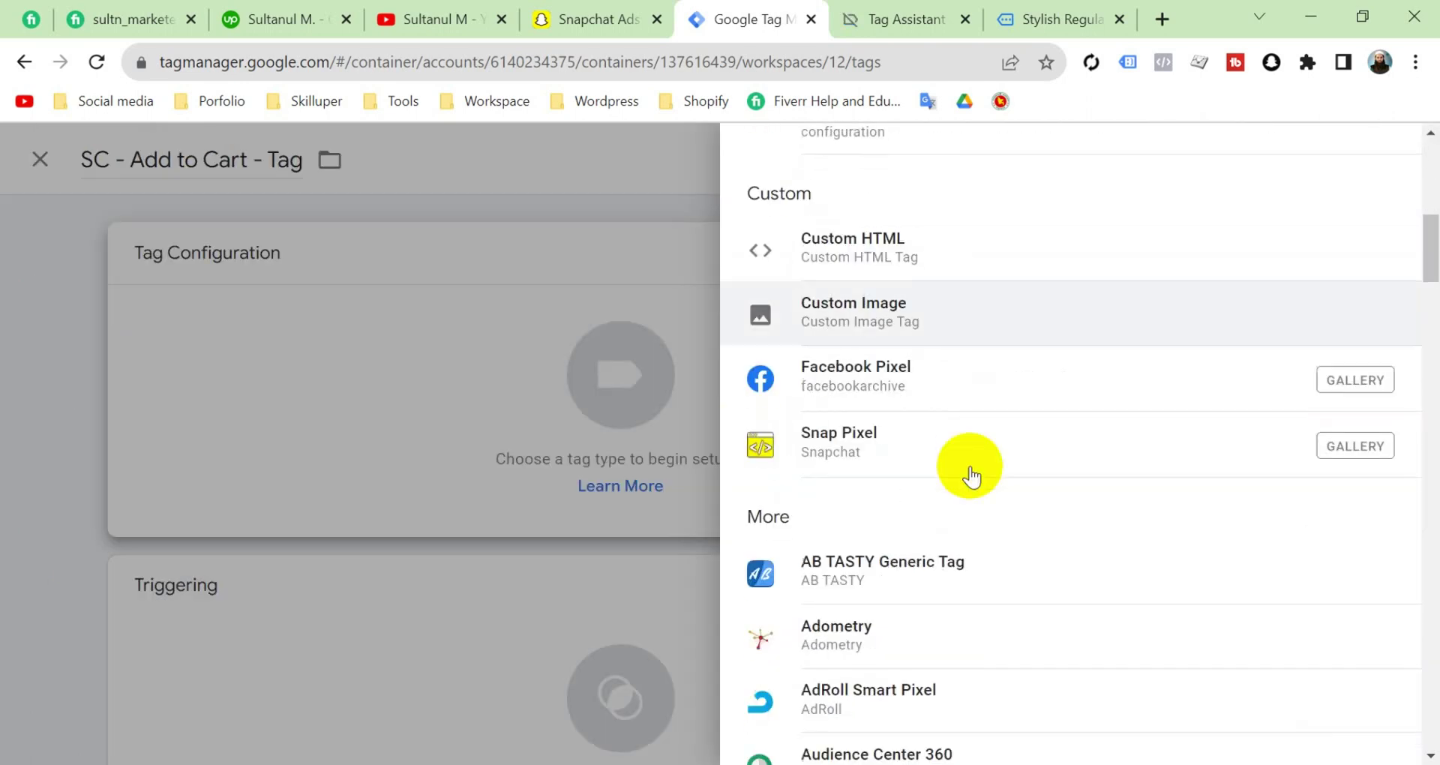
{"action": "left_click", "coordinate": [870, 451]}
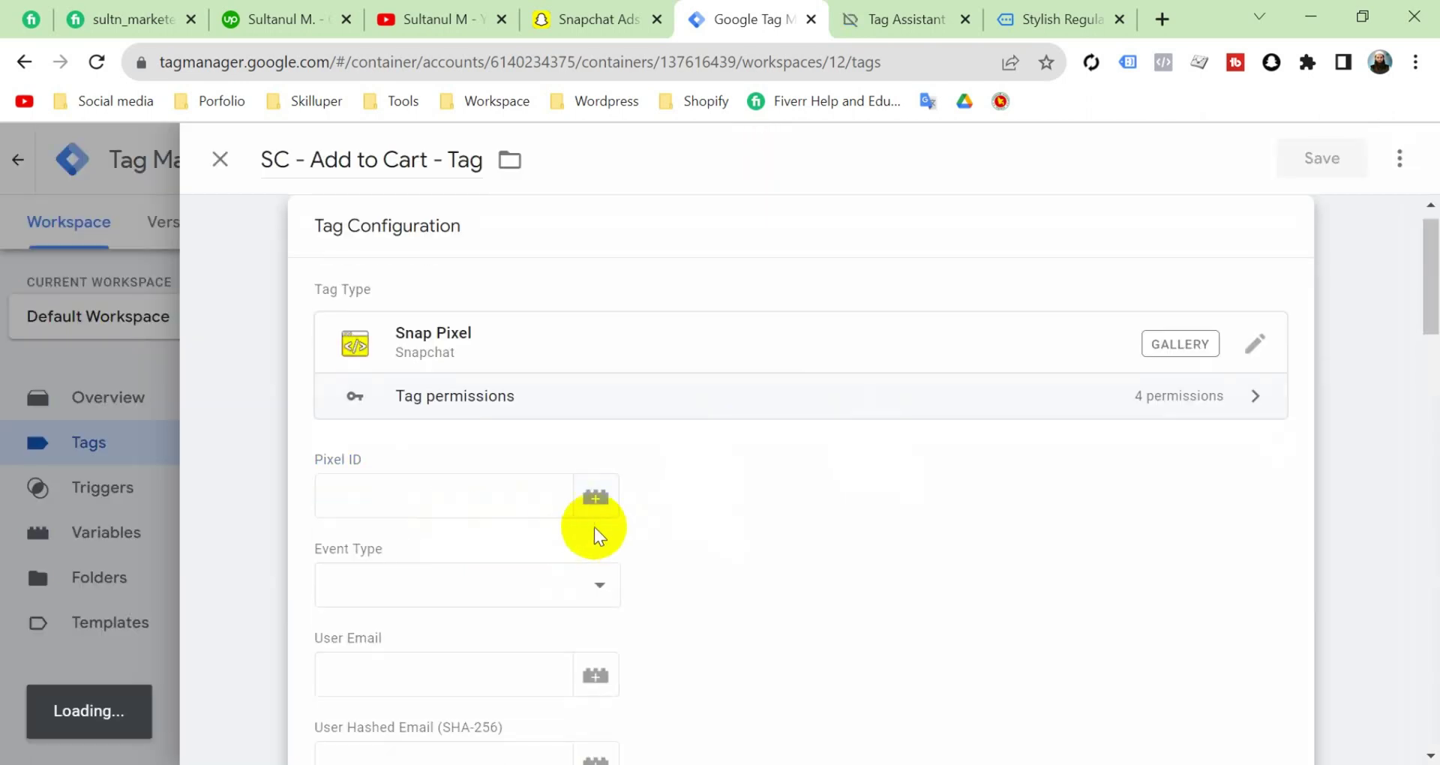
Step: Set the tag's Pixel ID to the {{SC - Pixel ID}} variable and its event type to Add Cart
{"action": "left_click", "coordinate": [596, 499]}
{"action": "left_click", "coordinate": [416, 389]}
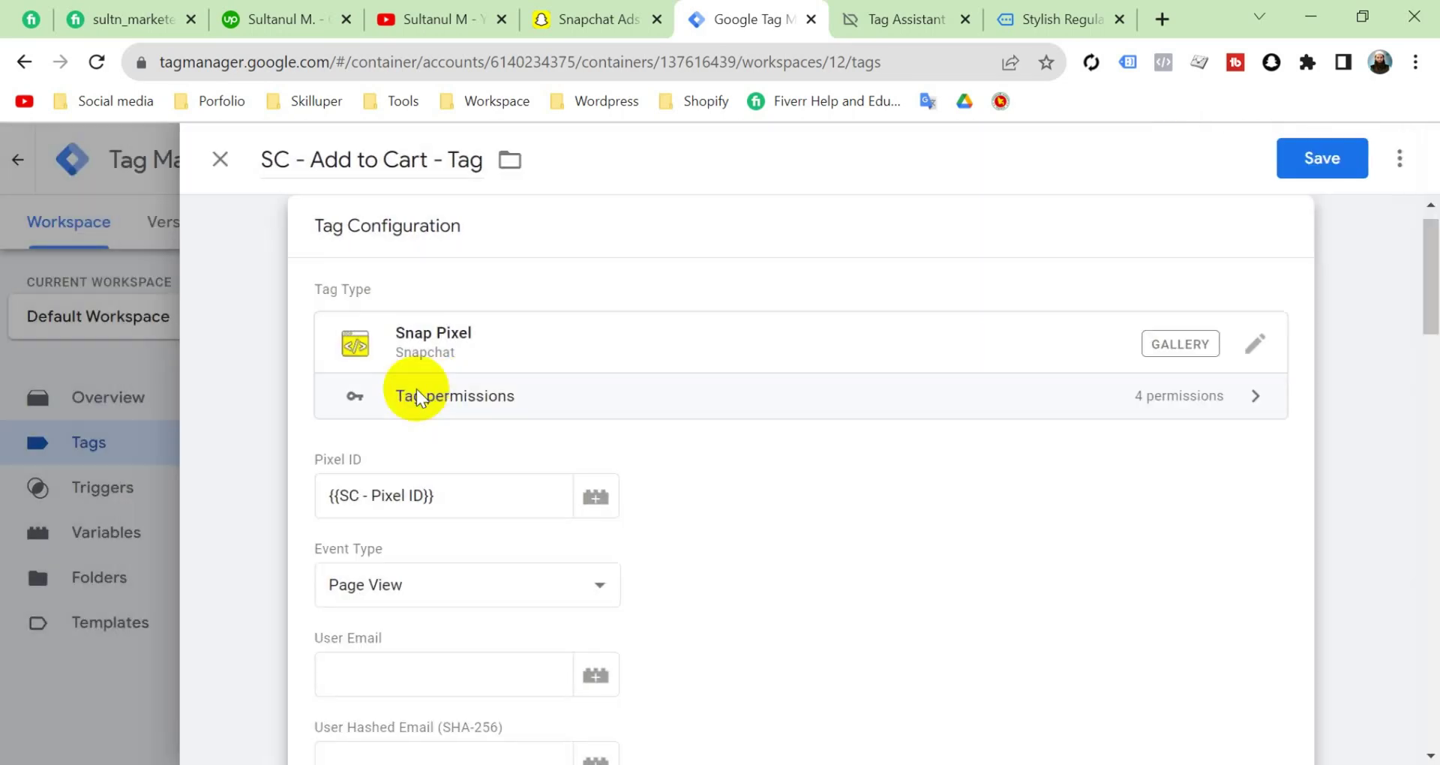
{"action": "scroll", "coordinate": [547, 557], "scroll_direction": "down", "scroll_amount": 3}
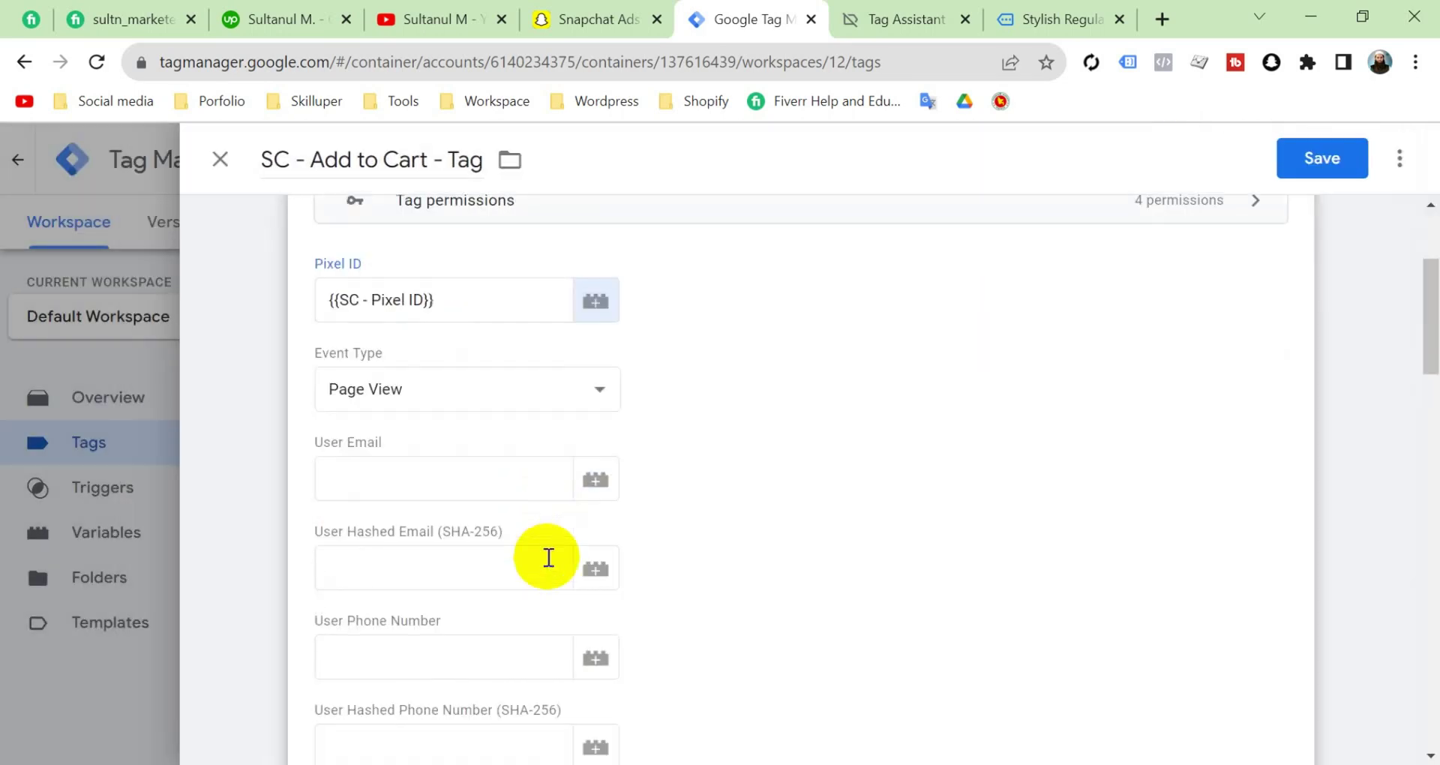
{"action": "left_click", "coordinate": [592, 388]}
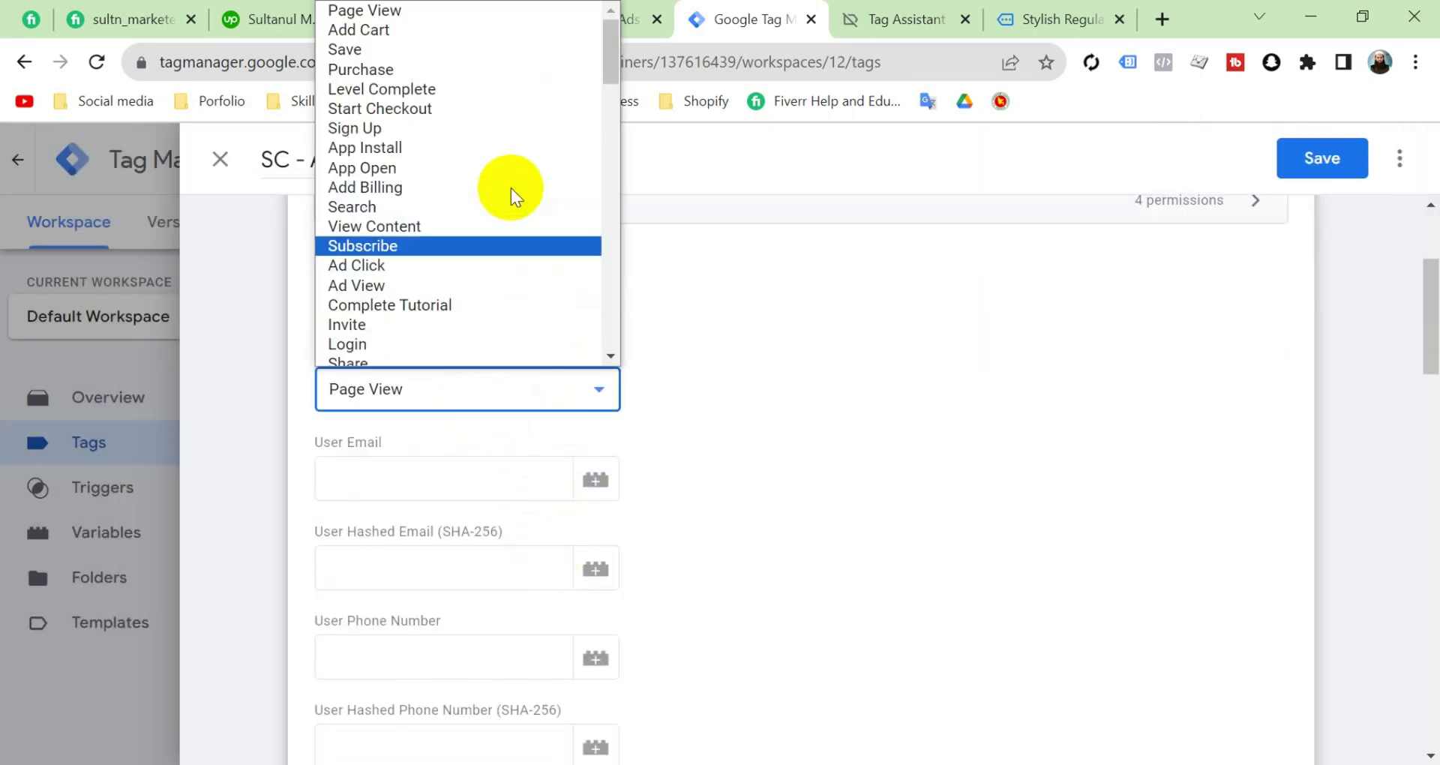
{"action": "key", "text": "Escape"}
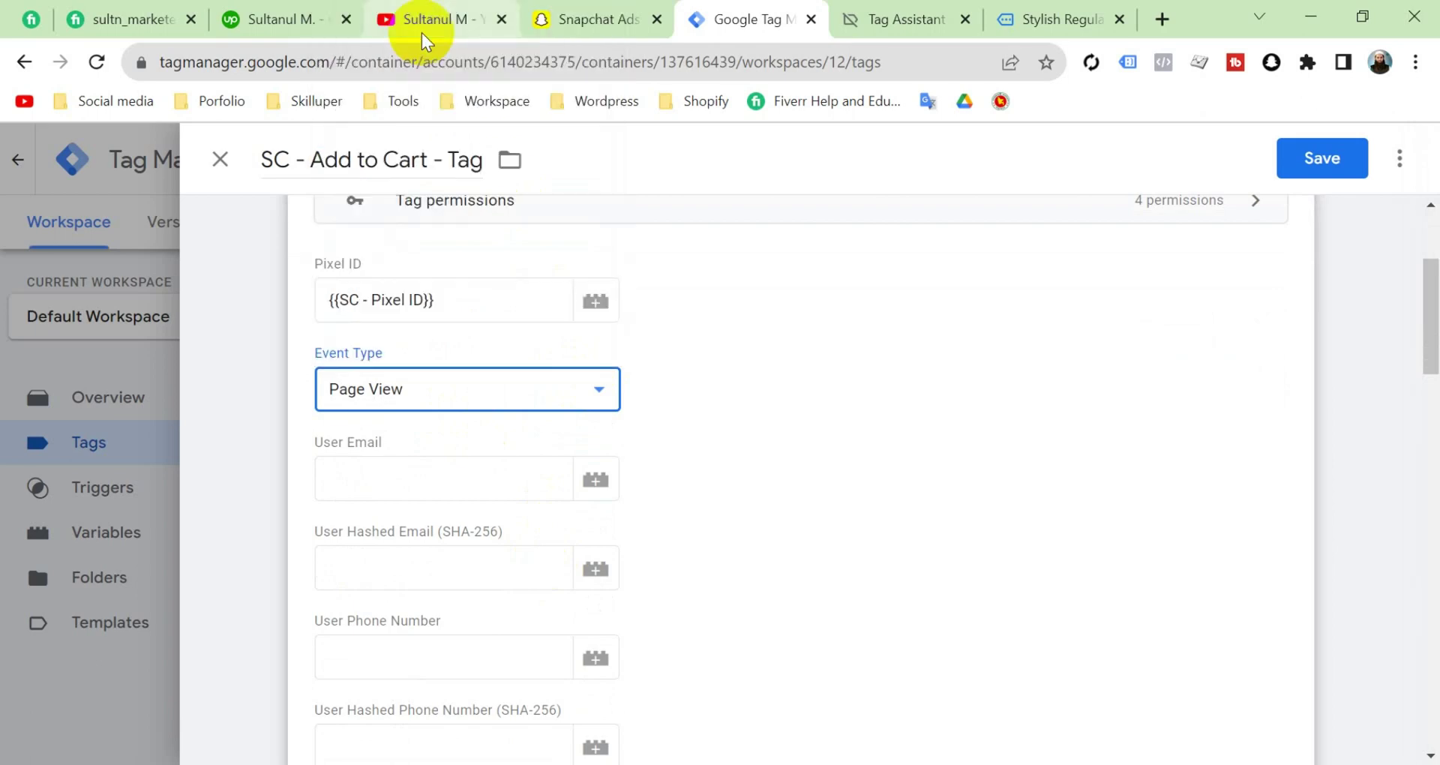
{"action": "key", "text": "Down"}
Step: Set the tag's User Email to {{SC - User Email}} and its User Hashed Email to {{SC - User Email Hash}}
{"action": "left_click", "coordinate": [590, 488]}
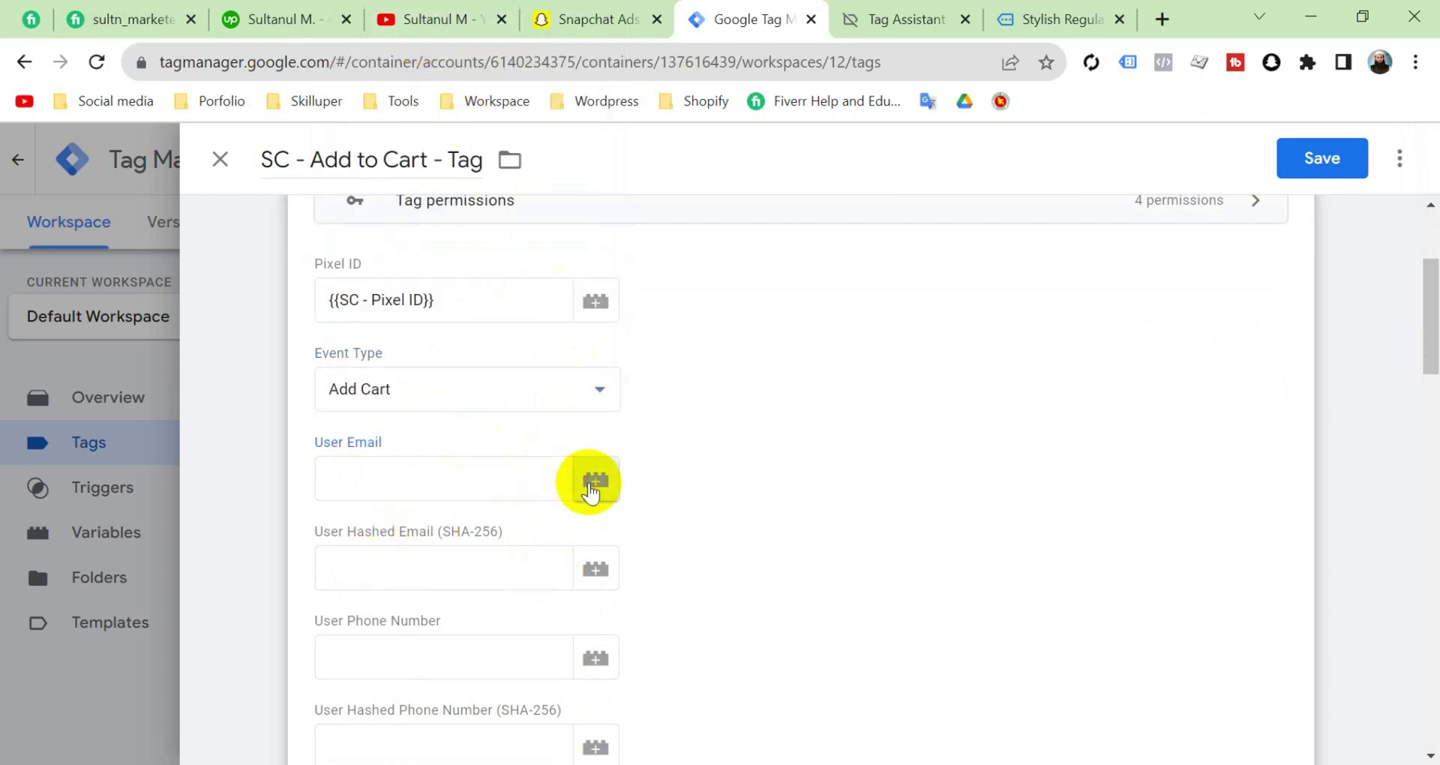
{"action": "scroll", "coordinate": [590, 492], "scroll_direction": "down", "scroll_amount": 15}
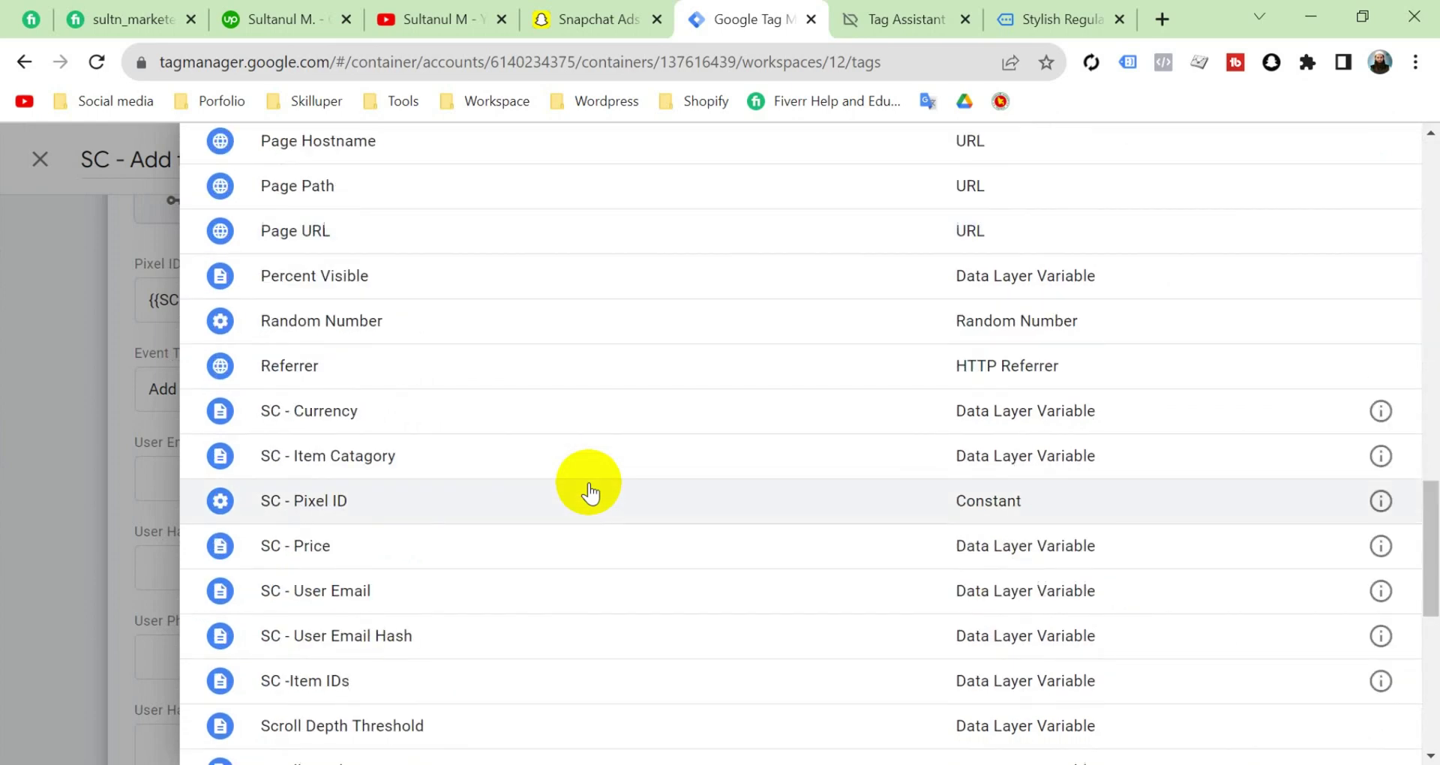
{"action": "left_click", "coordinate": [392, 591]}
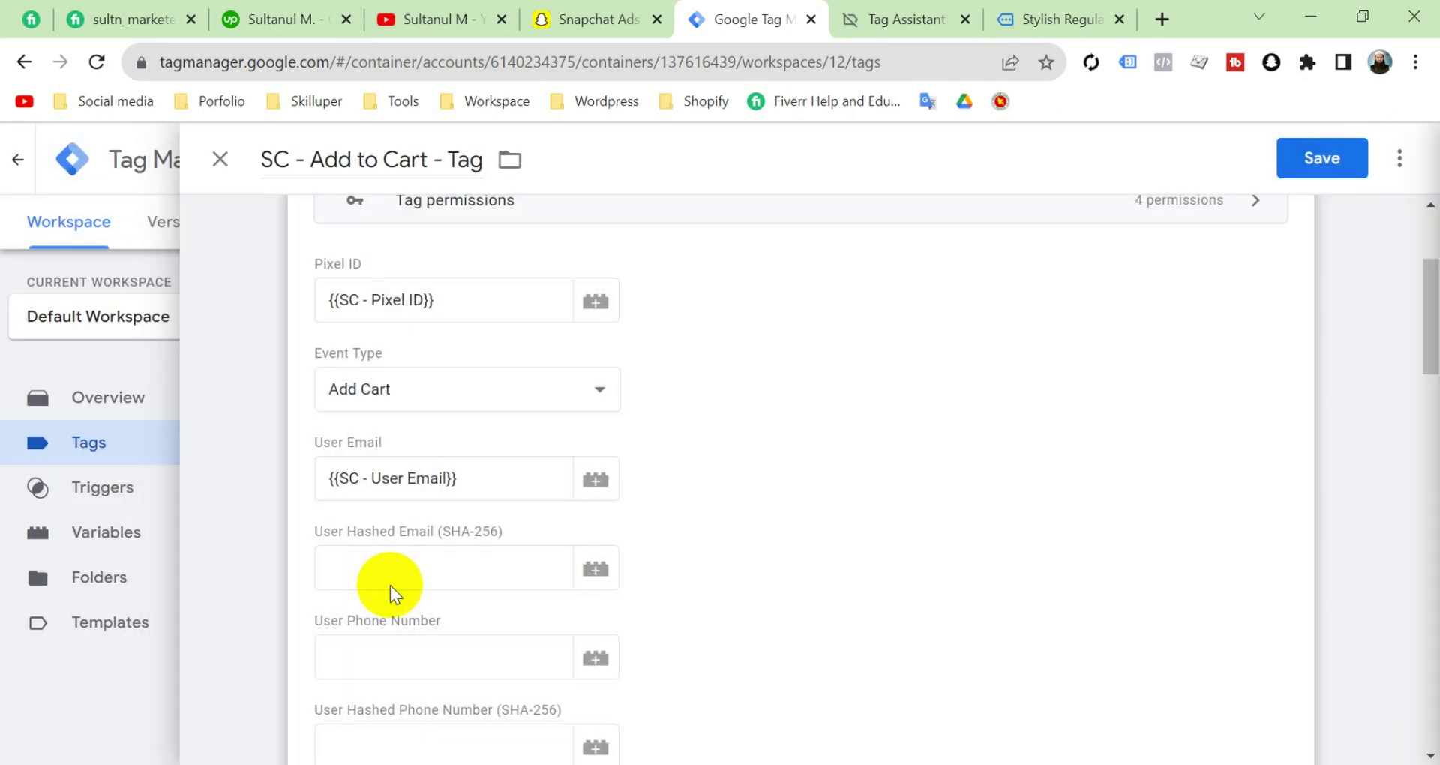
{"action": "left_click", "coordinate": [593, 572]}
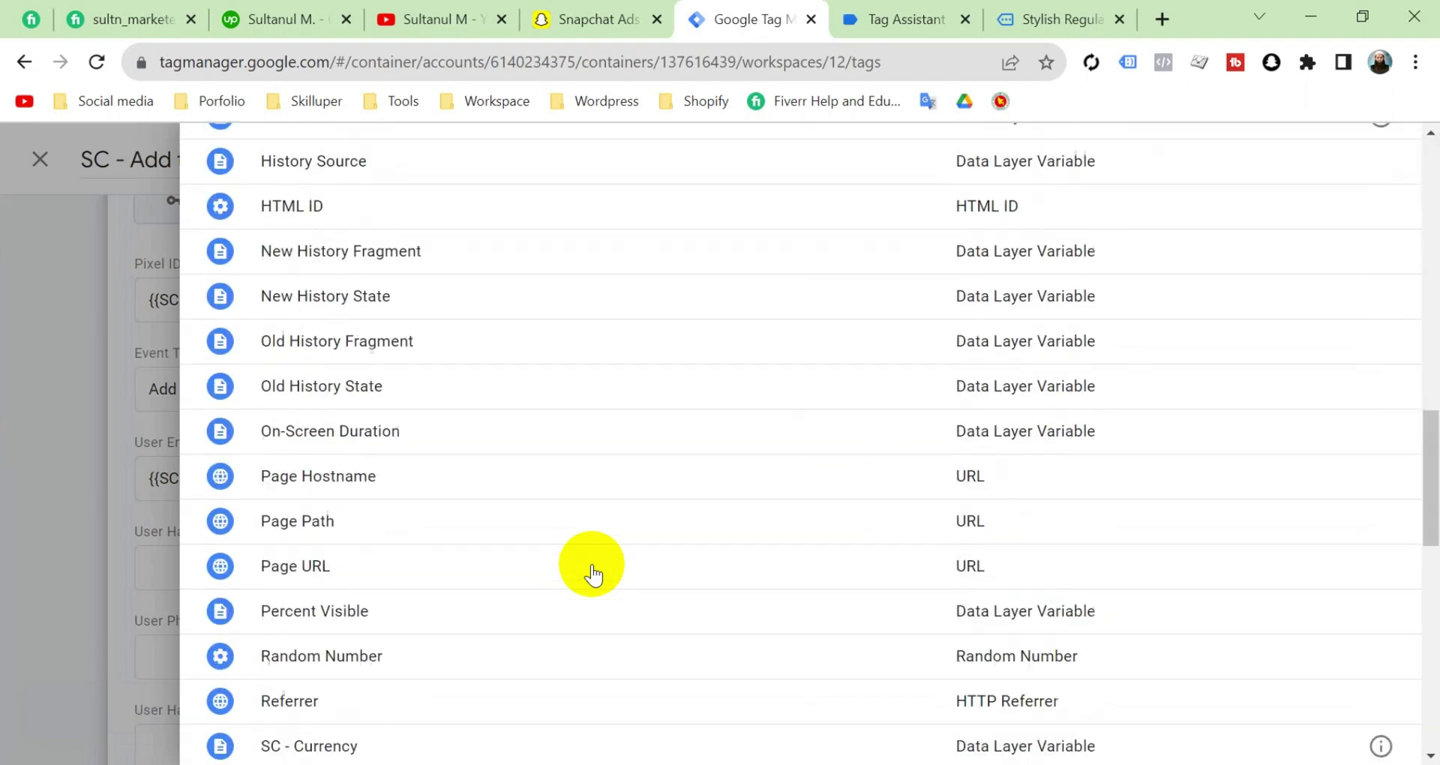
{"action": "scroll", "coordinate": [593, 573], "scroll_direction": "down", "scroll_amount": 3}
{"action": "left_click", "coordinate": [395, 701]}
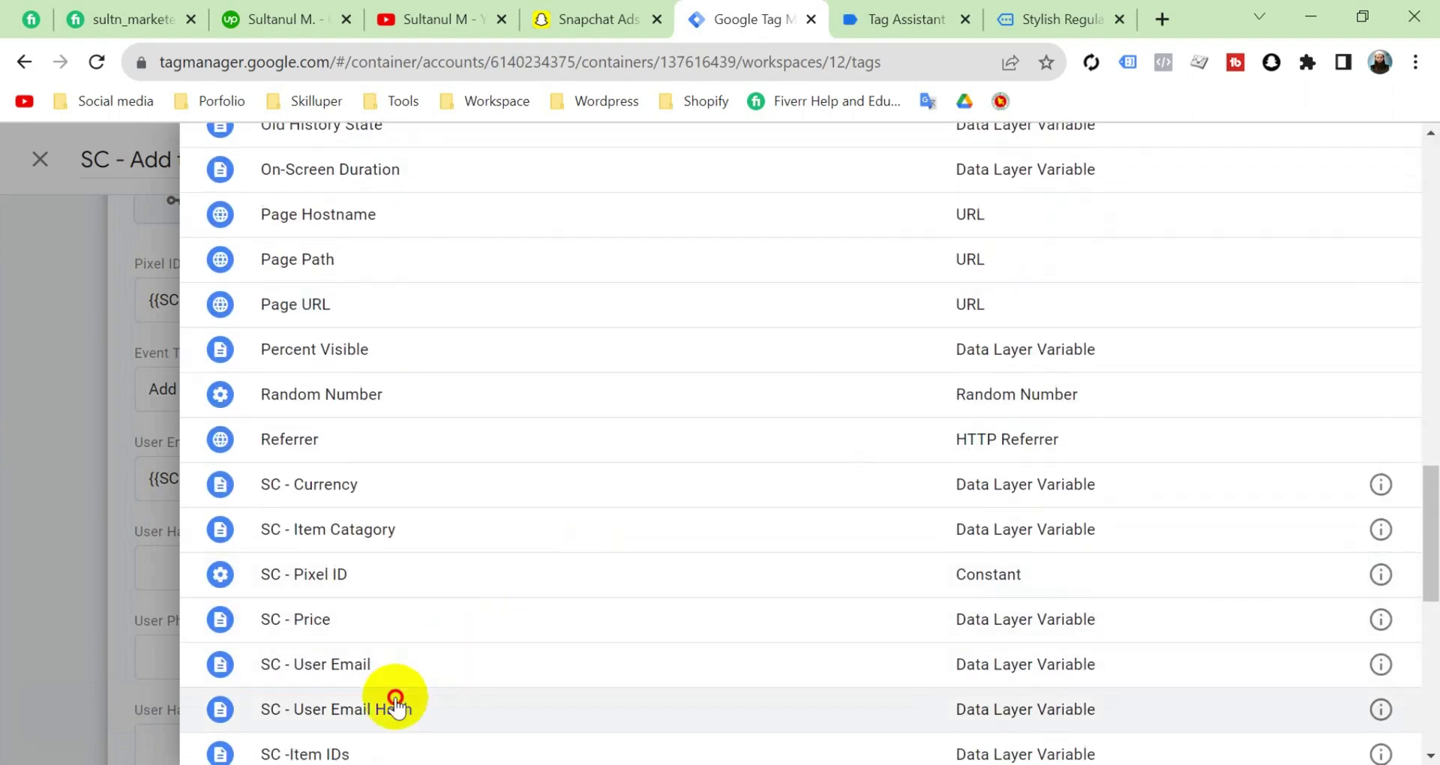
Step: Set the tag's Price to {{SC - Price}} and its Item Category to {{SC - Item Catagory}}
{"action": "scroll", "coordinate": [483, 488], "scroll_direction": "down", "scroll_amount": 2}
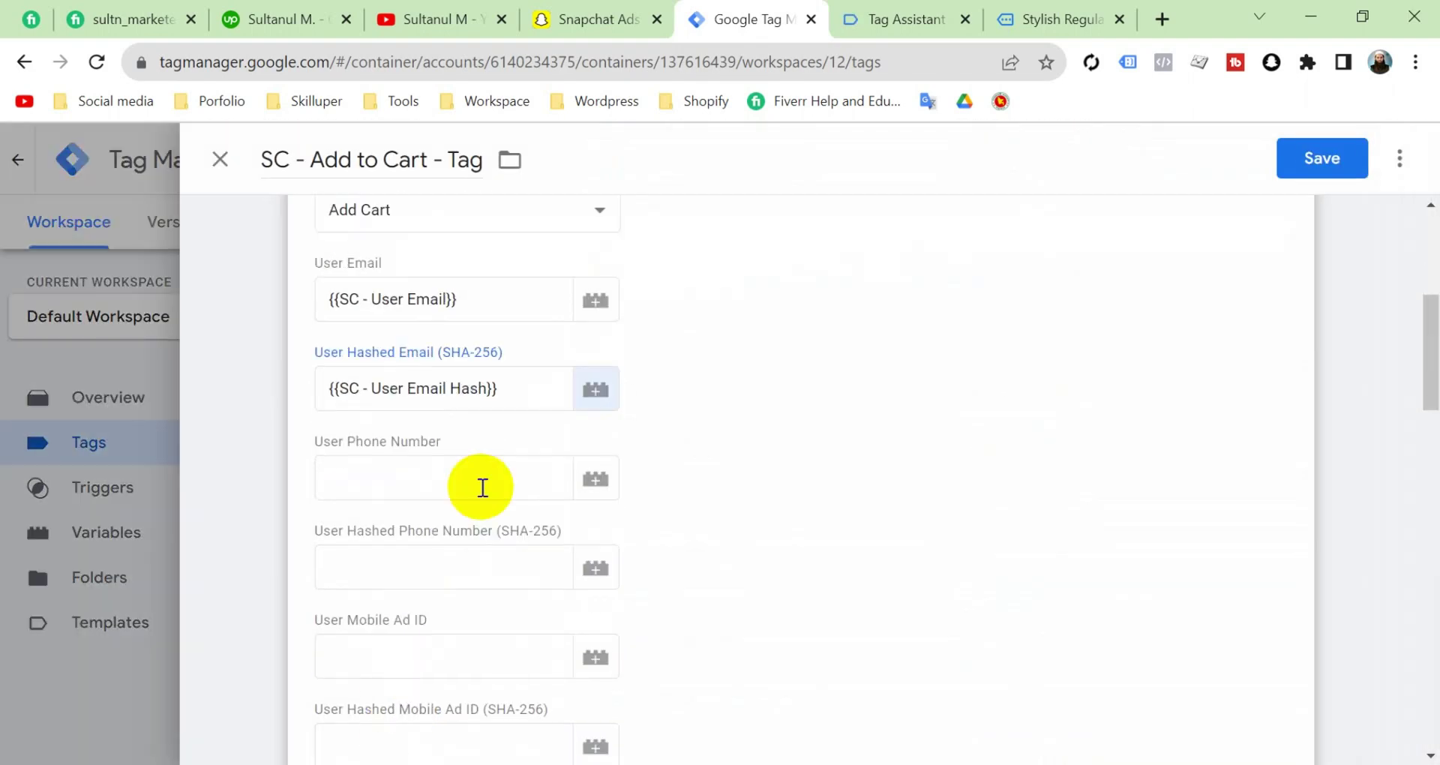
{"action": "scroll", "coordinate": [482, 488], "scroll_direction": "down", "scroll_amount": 2}
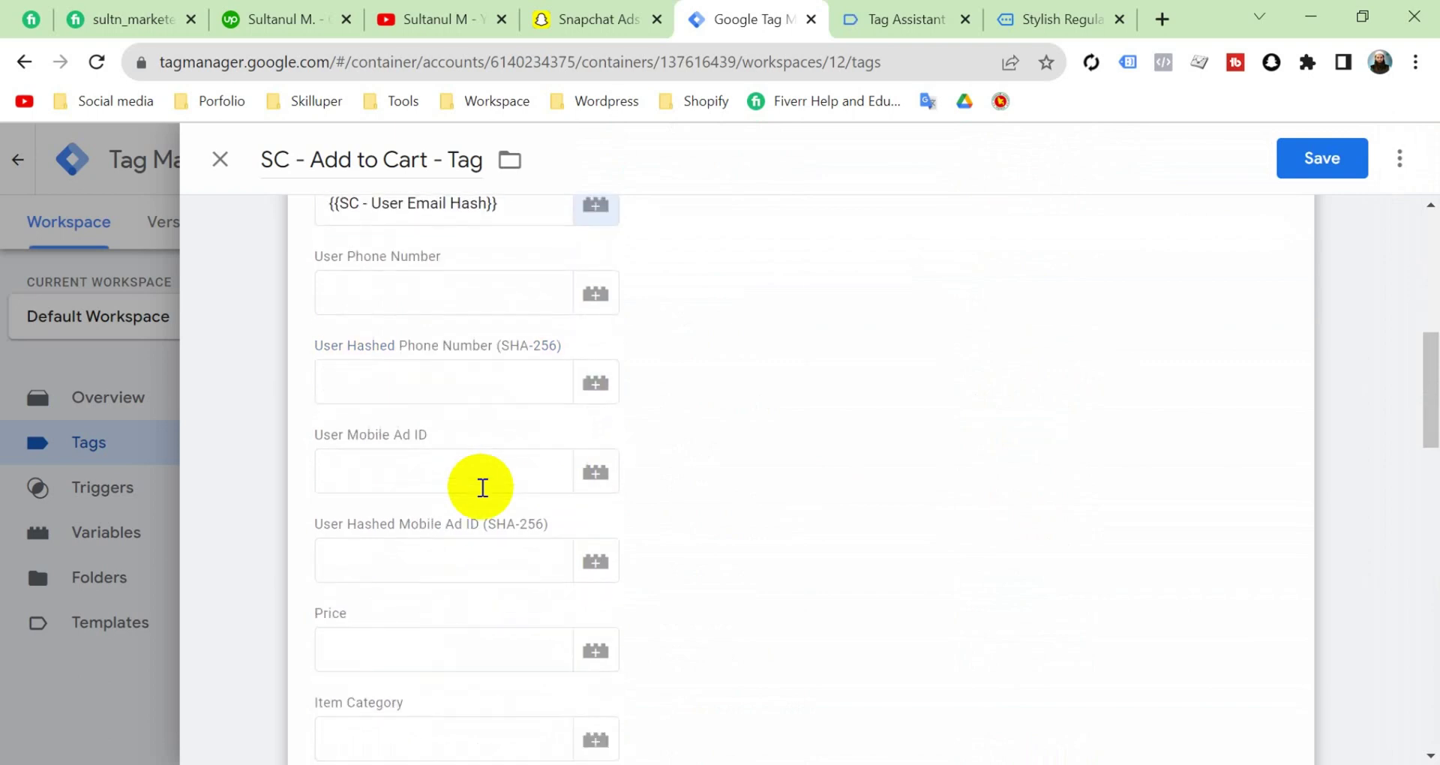
{"action": "scroll", "coordinate": [482, 487], "scroll_direction": "down", "scroll_amount": 2}
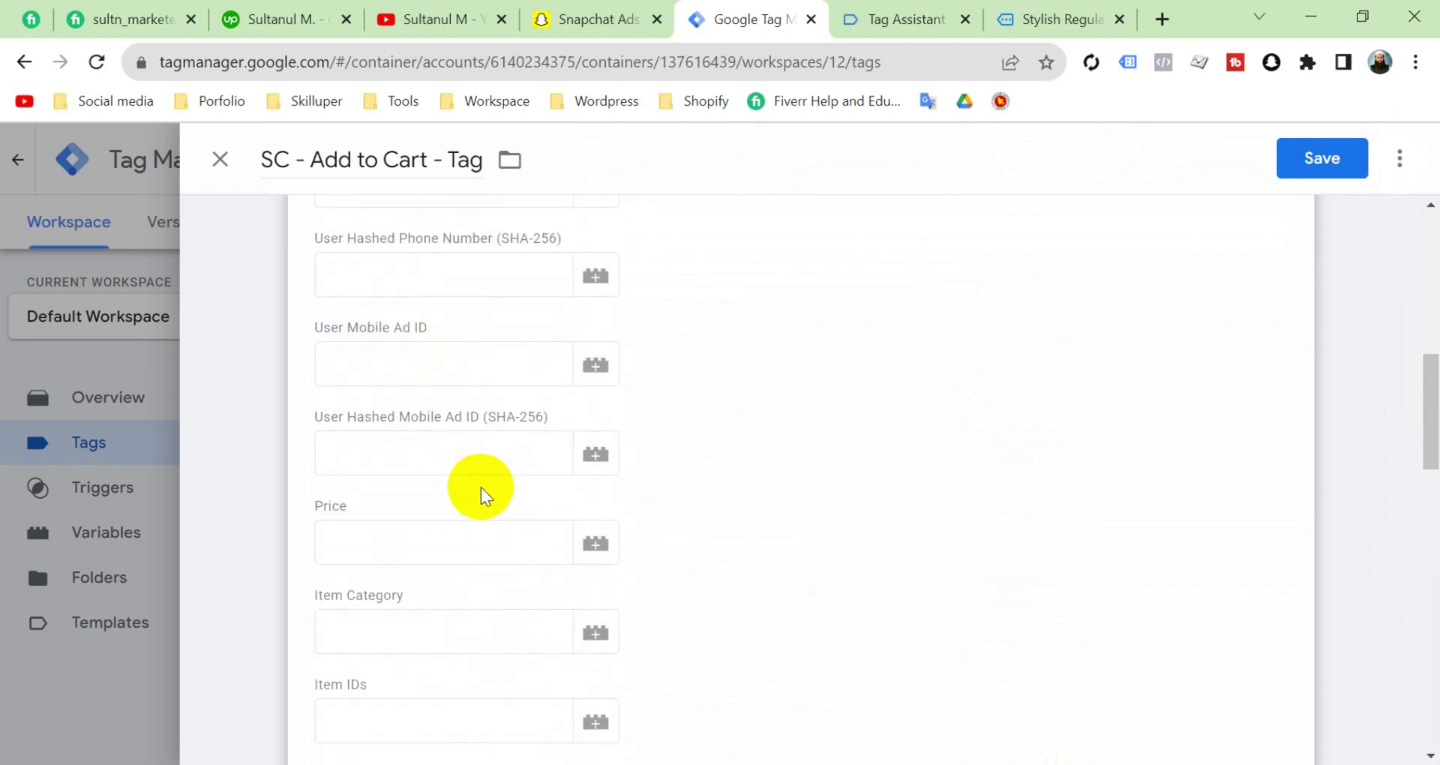
{"action": "left_click", "coordinate": [595, 444]}
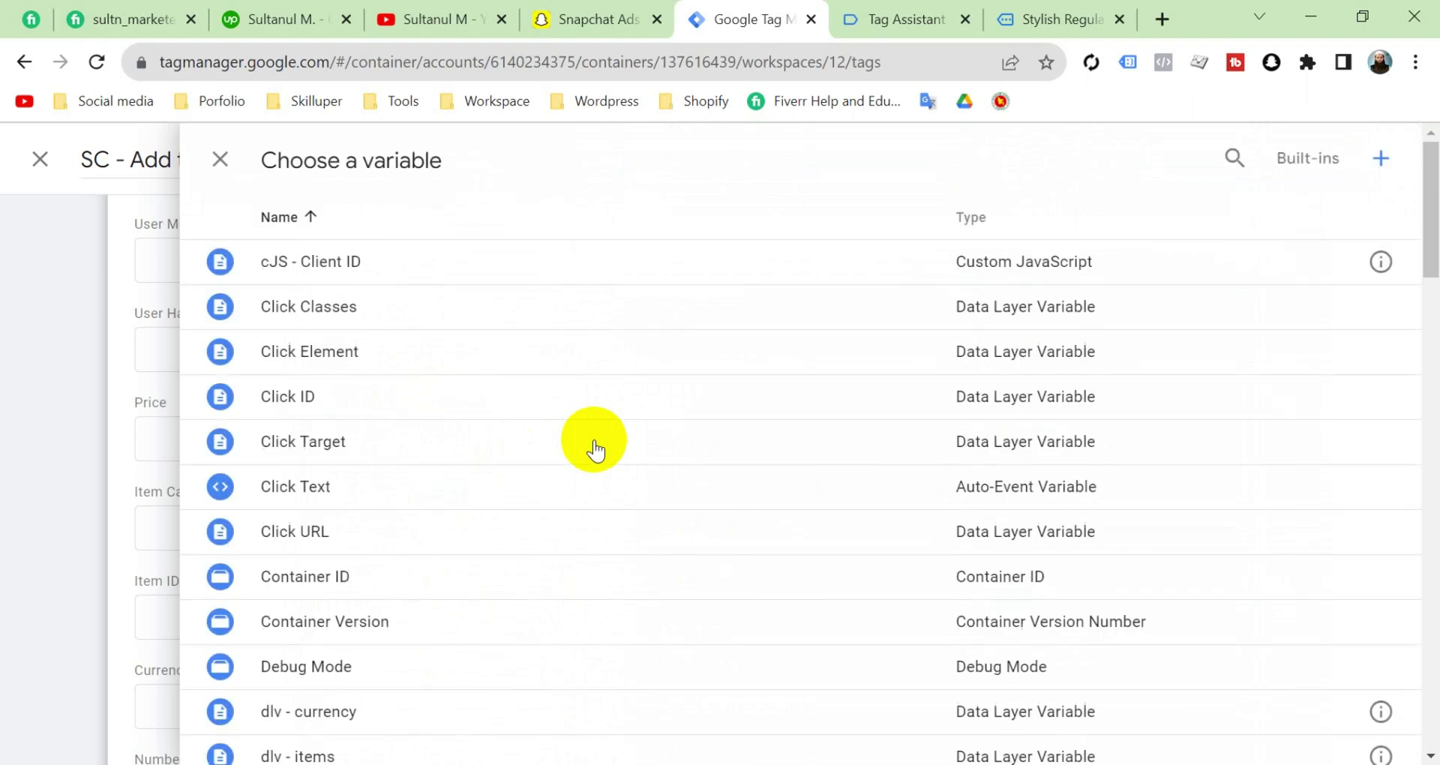
{"action": "scroll", "coordinate": [540, 527], "scroll_direction": "down", "scroll_amount": 10}
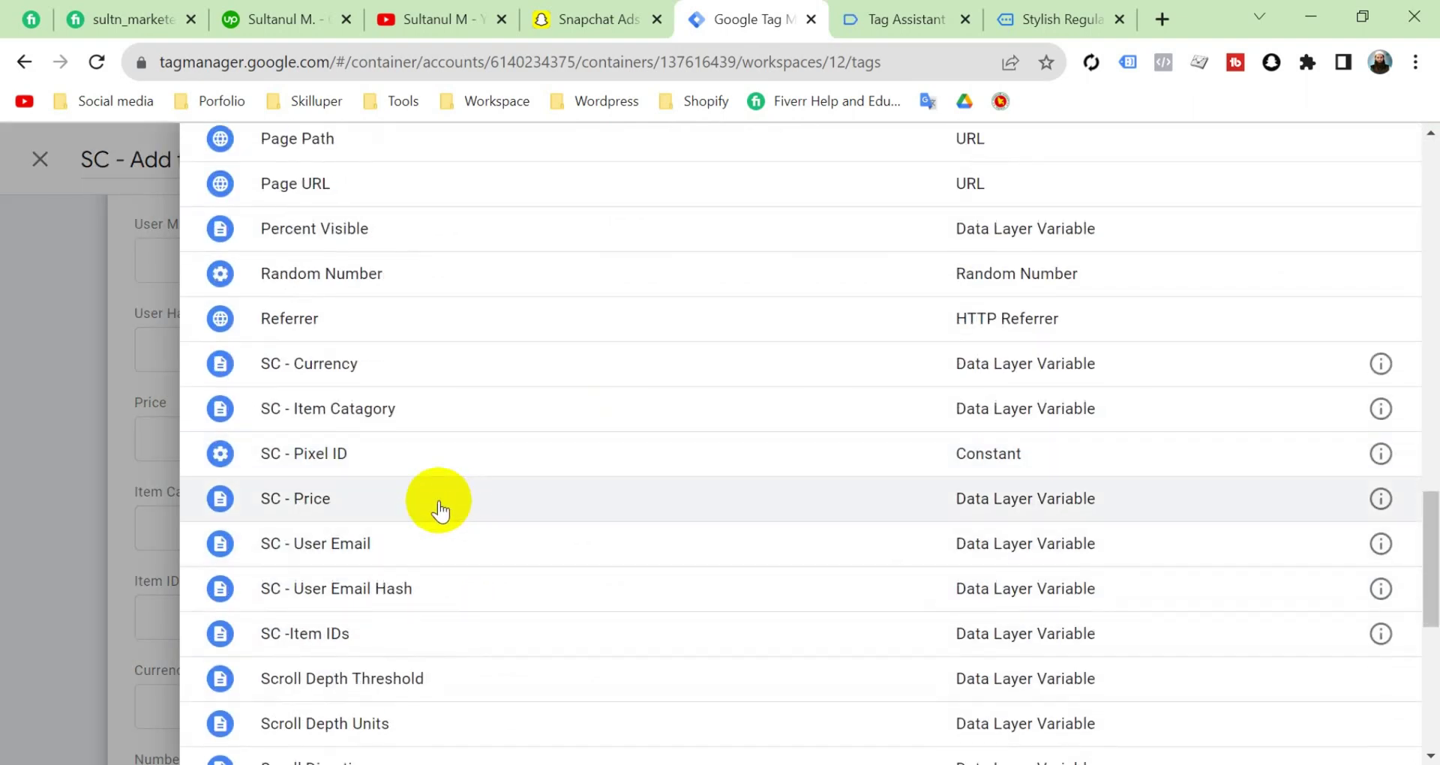
{"action": "left_click", "coordinate": [439, 501]}
{"action": "scroll", "coordinate": [575, 498], "scroll_direction": "down", "scroll_amount": 3}
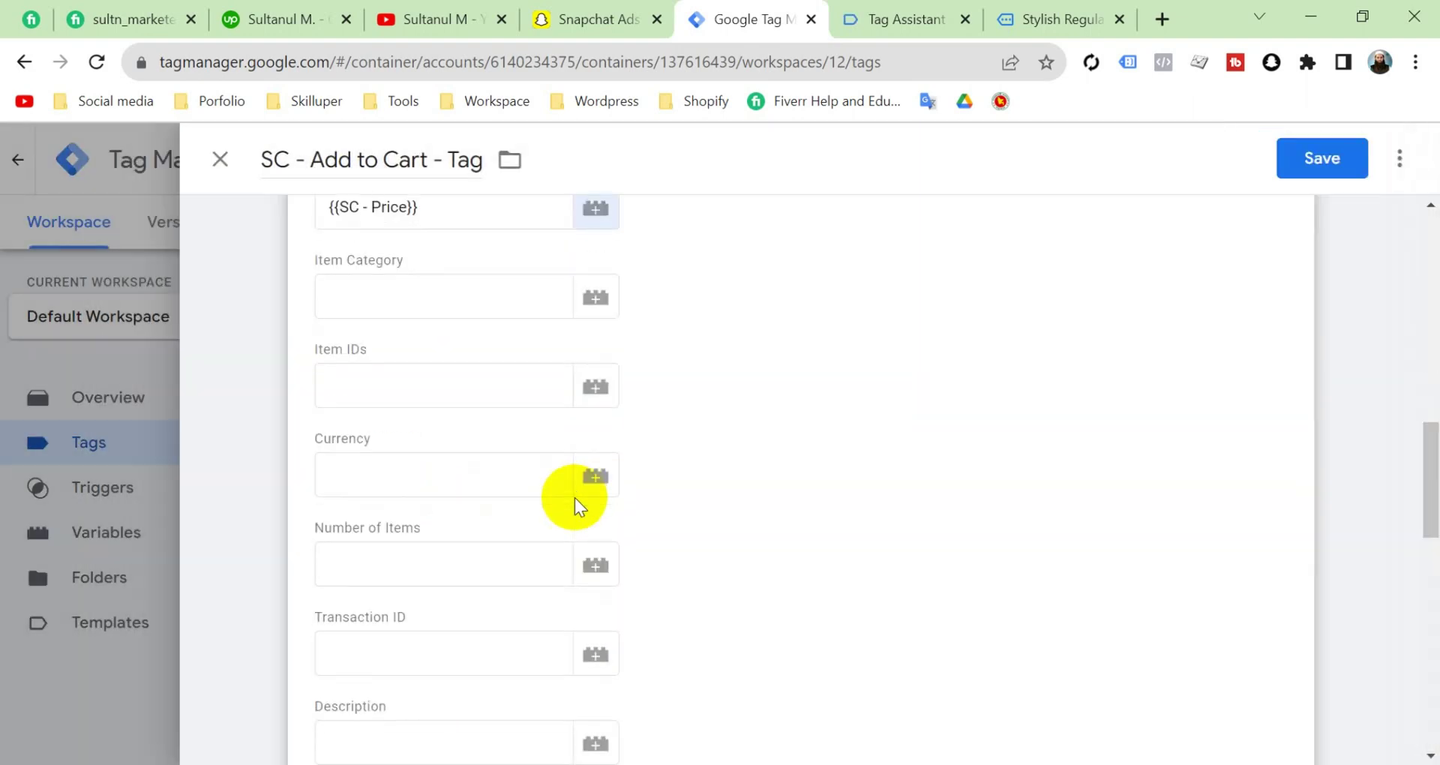
{"action": "left_click", "coordinate": [595, 297]}
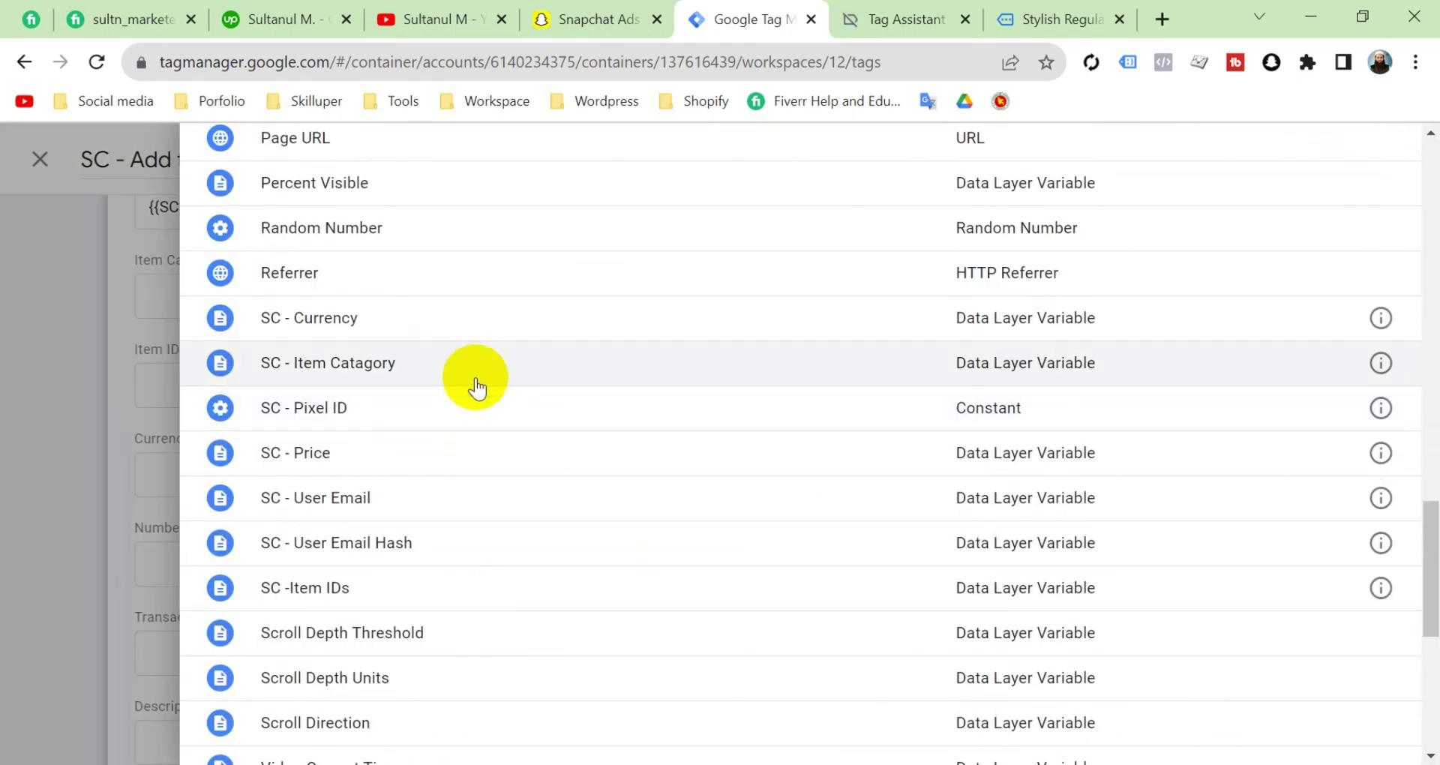
{"action": "left_click", "coordinate": [476, 366]}
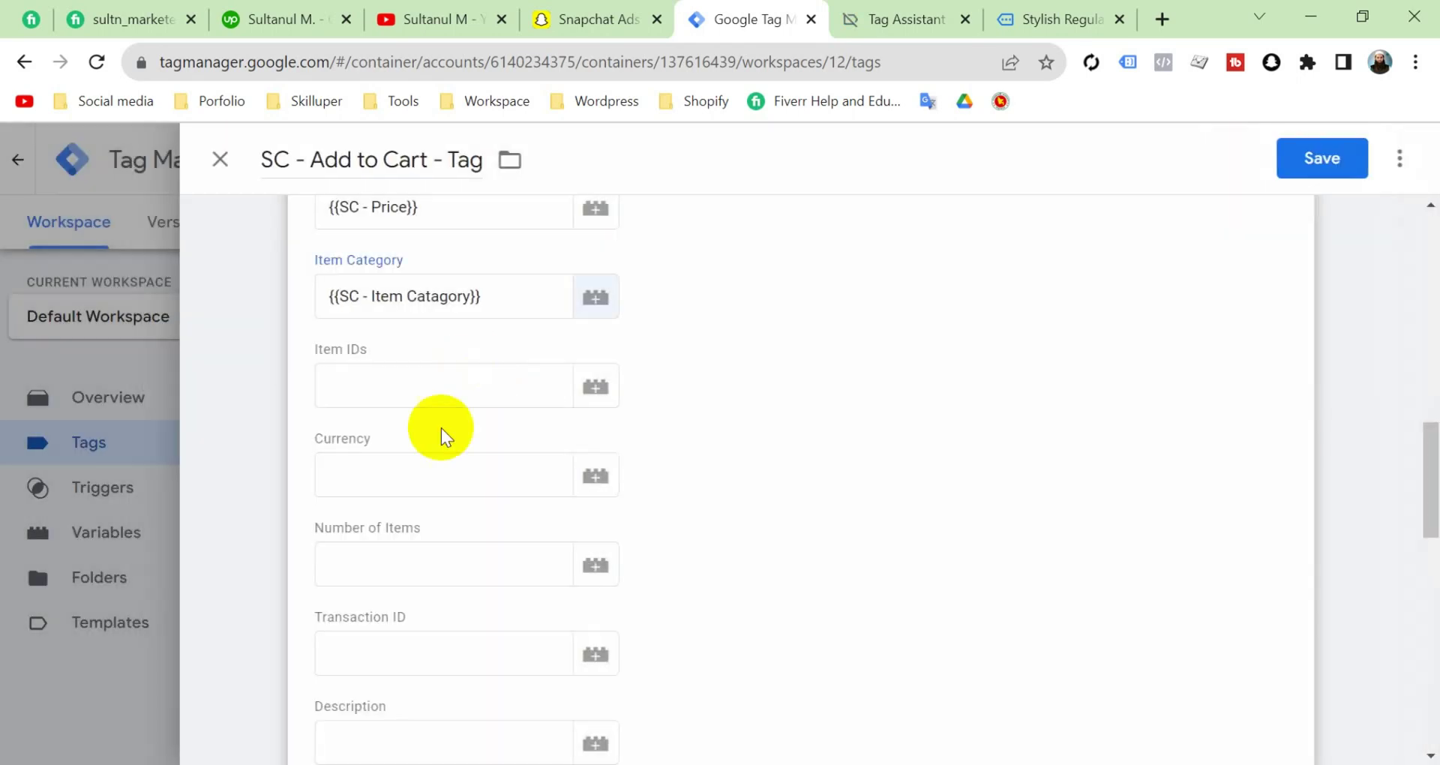
Step: Set the tag's Item IDs to {{SC -Item IDs}} and its Currency to {{SC - Currency}}
{"action": "left_click", "coordinate": [595, 387]}
{"action": "scroll", "coordinate": [599, 398], "scroll_direction": "down", "scroll_amount": 15}
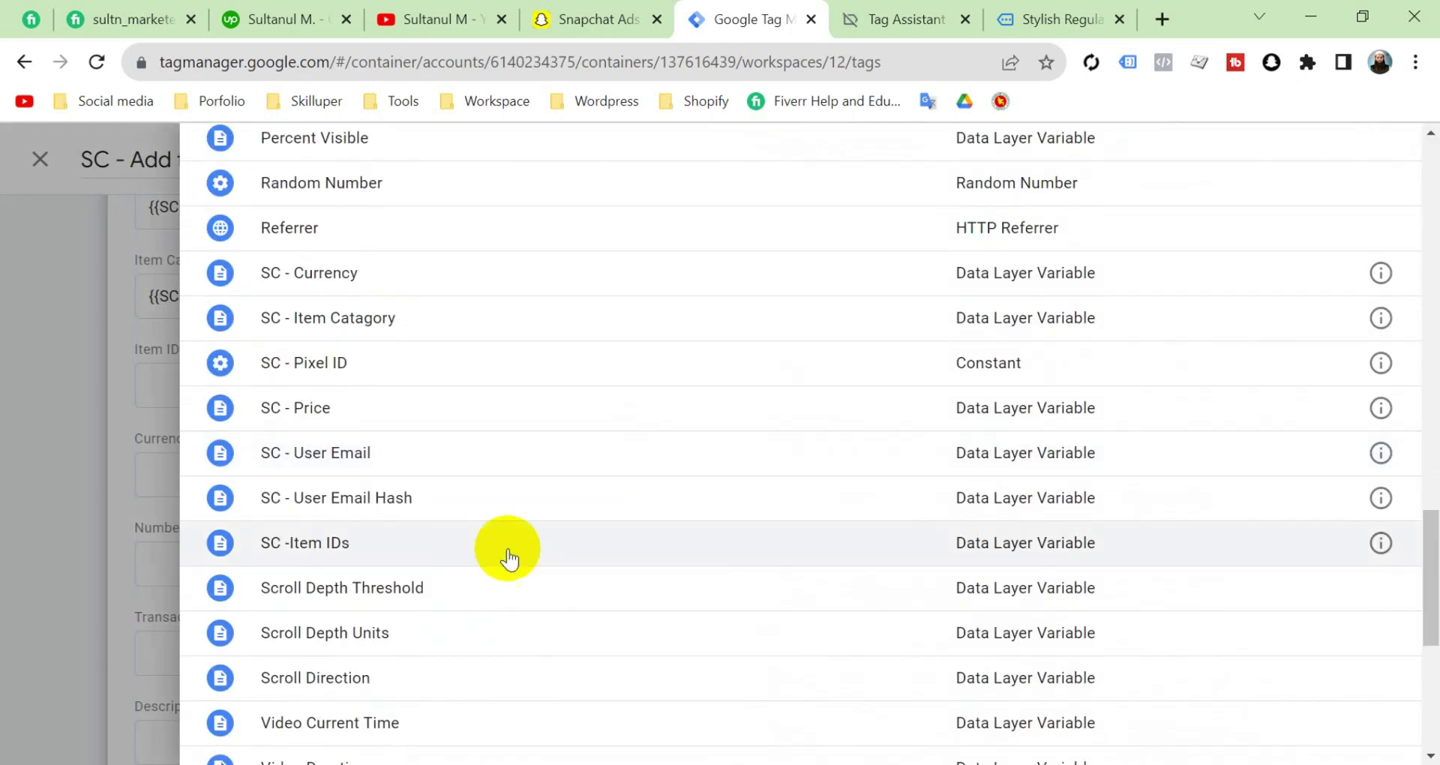
{"action": "left_click", "coordinate": [401, 536]}
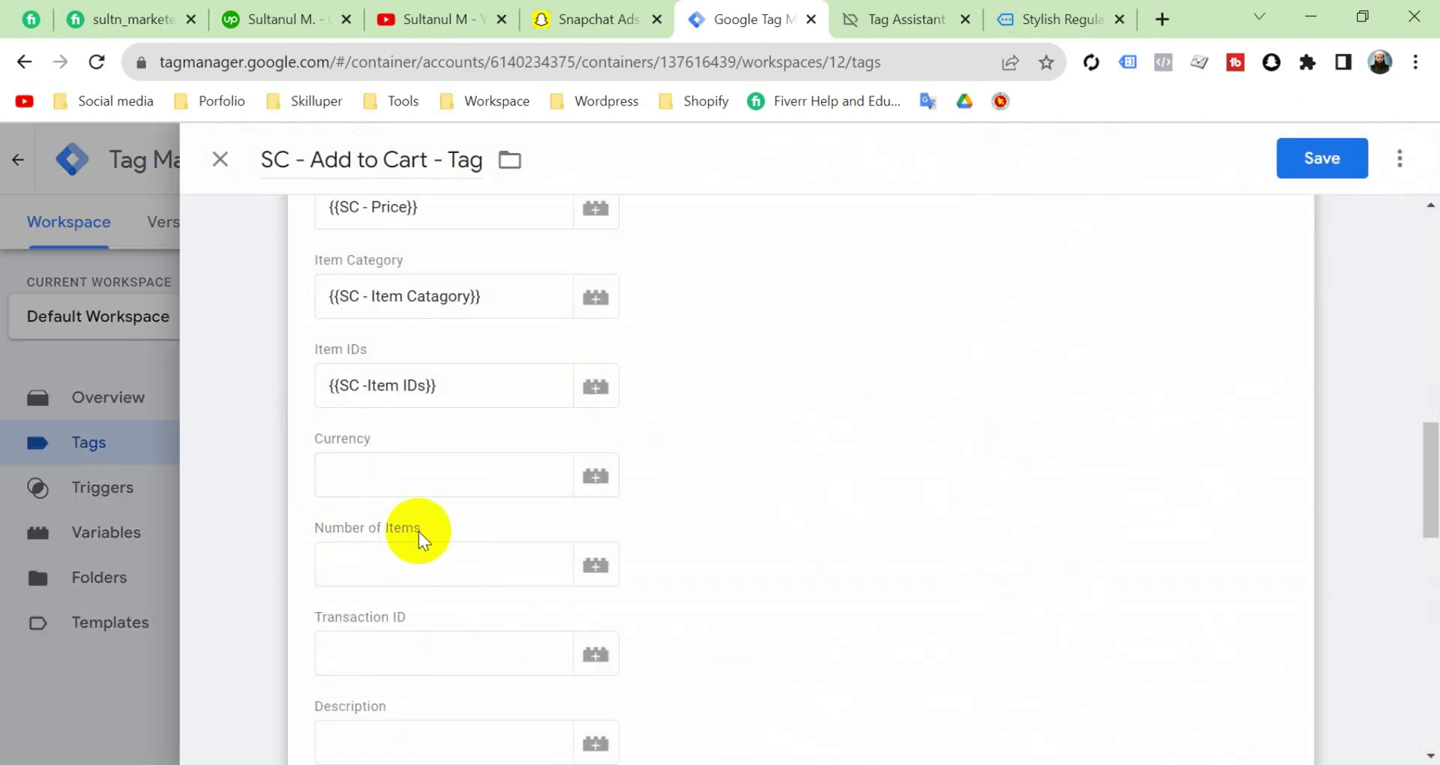
{"action": "left_click", "coordinate": [592, 474]}
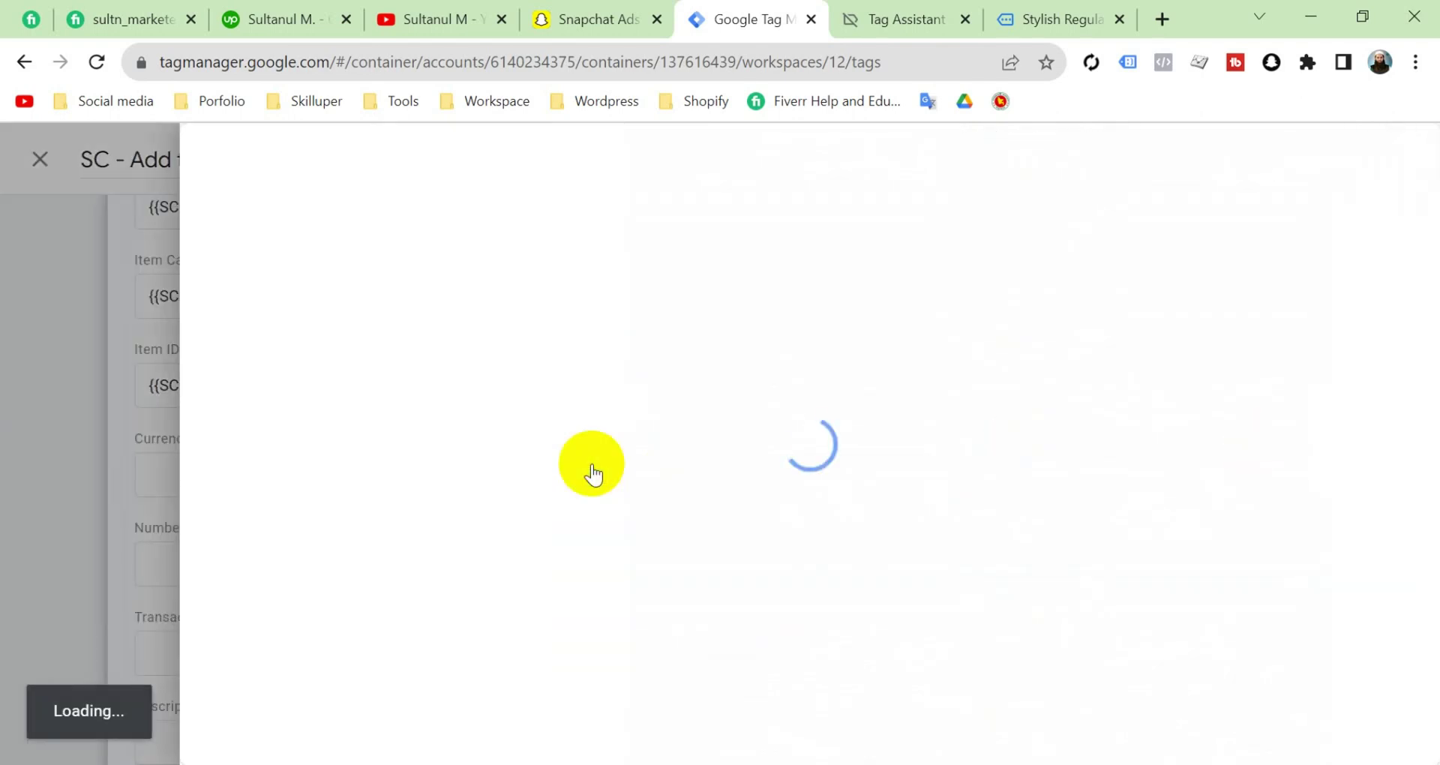
{"action": "scroll", "coordinate": [592, 472], "scroll_direction": "down", "scroll_amount": 15}
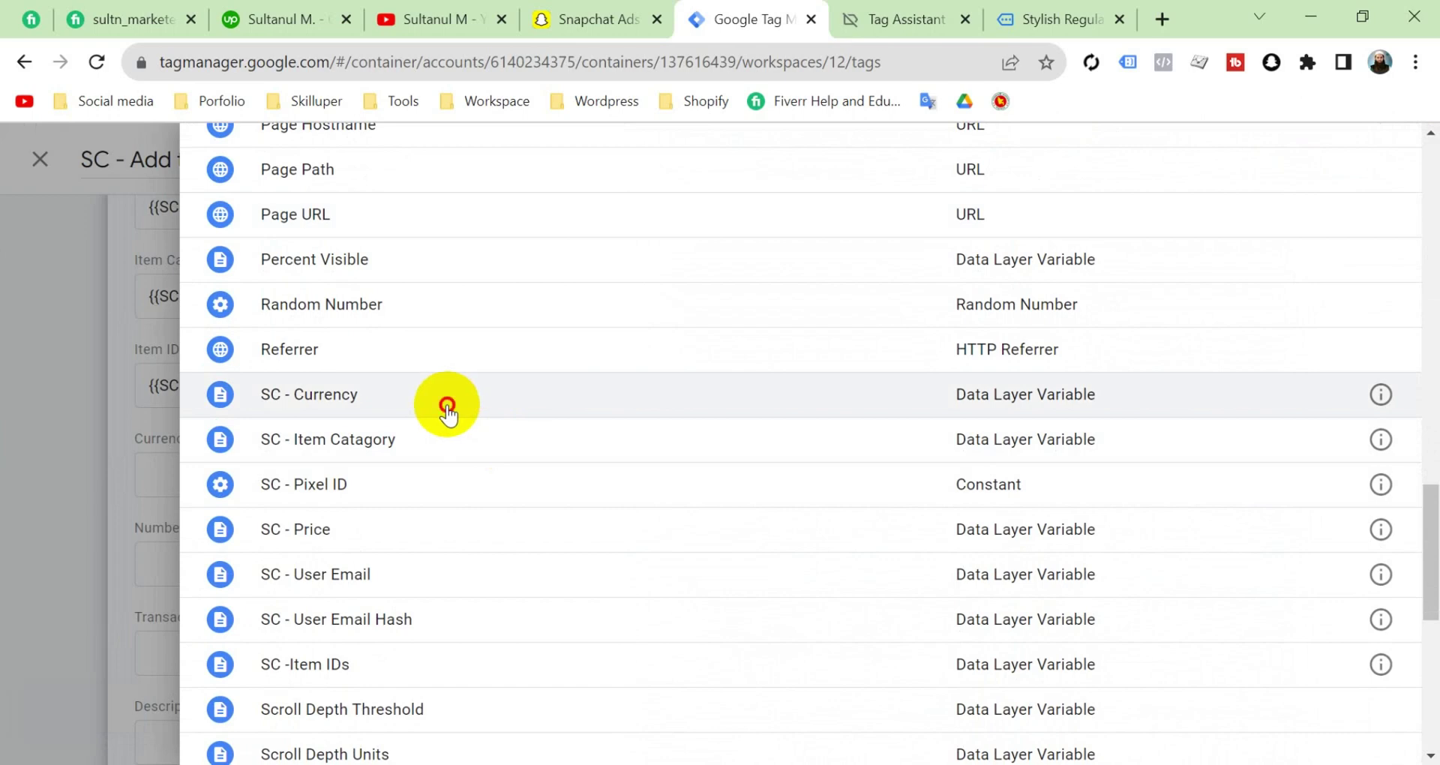
{"action": "left_click", "coordinate": [450, 411]}
Step: Enter "Track add to cart events of Specific items" as the tag's description
{"action": "scroll", "coordinate": [600, 480], "scroll_direction": "down", "scroll_amount": 3}
{"action": "scroll", "coordinate": [606, 491], "scroll_direction": "up", "scroll_amount": 1}
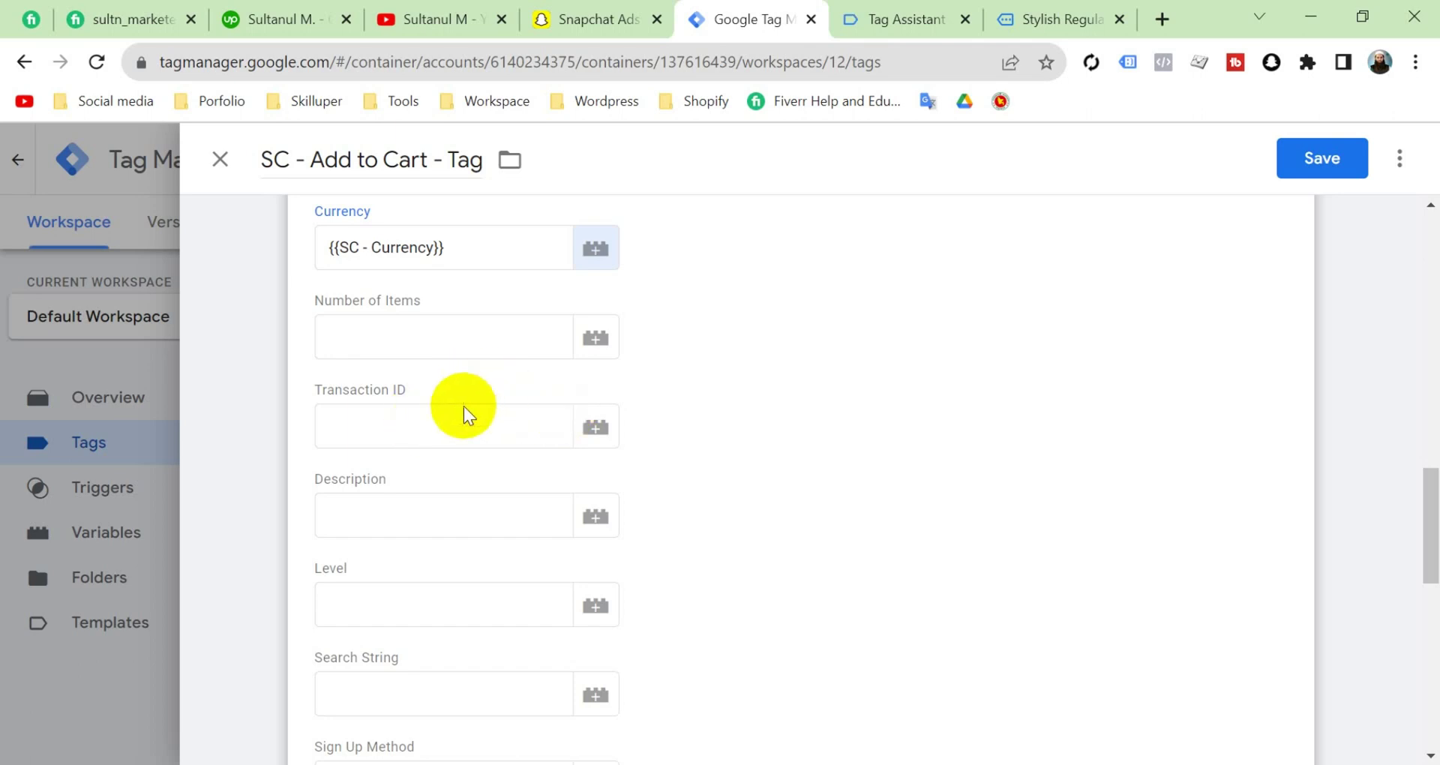
{"action": "scroll", "coordinate": [465, 405], "scroll_direction": "down", "scroll_amount": 2}
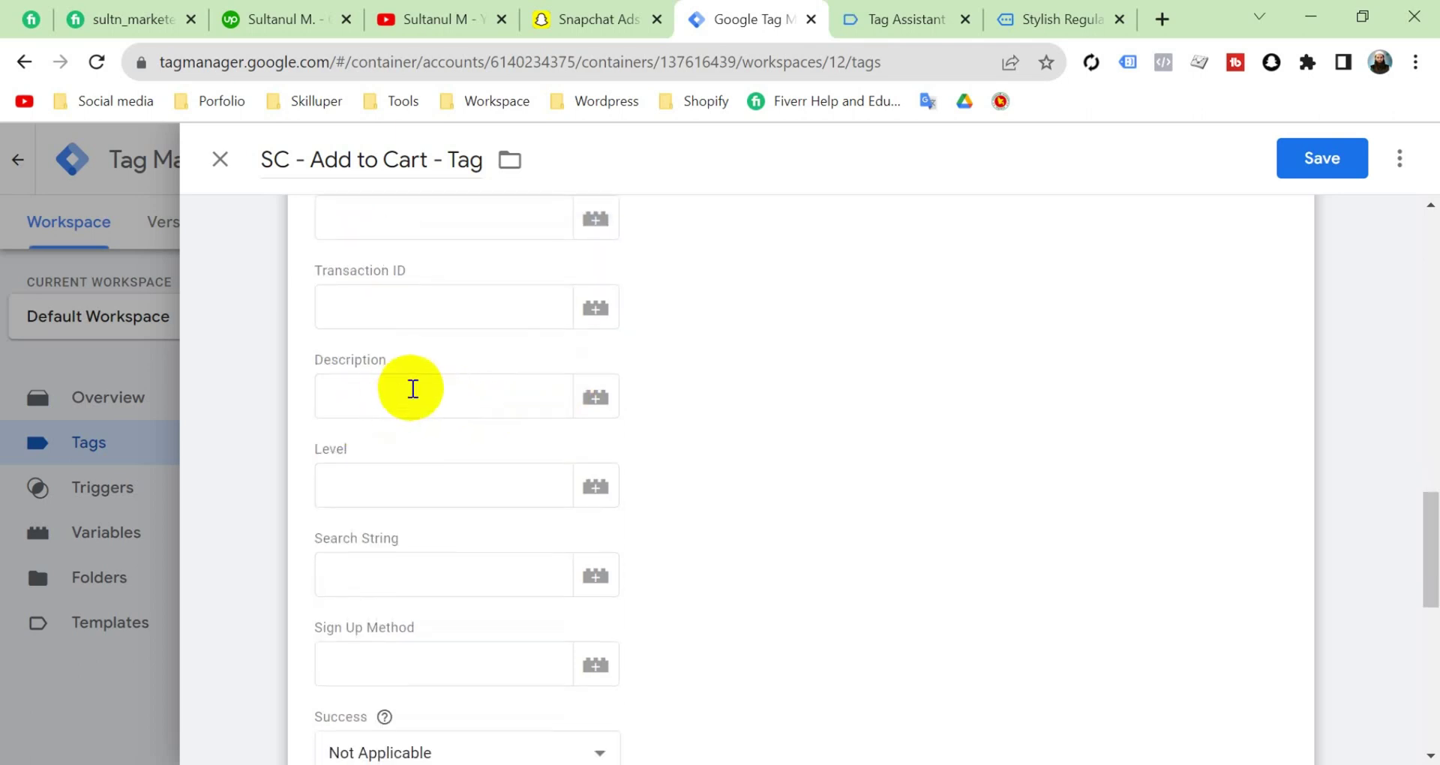
{"action": "left_click", "coordinate": [411, 392]}
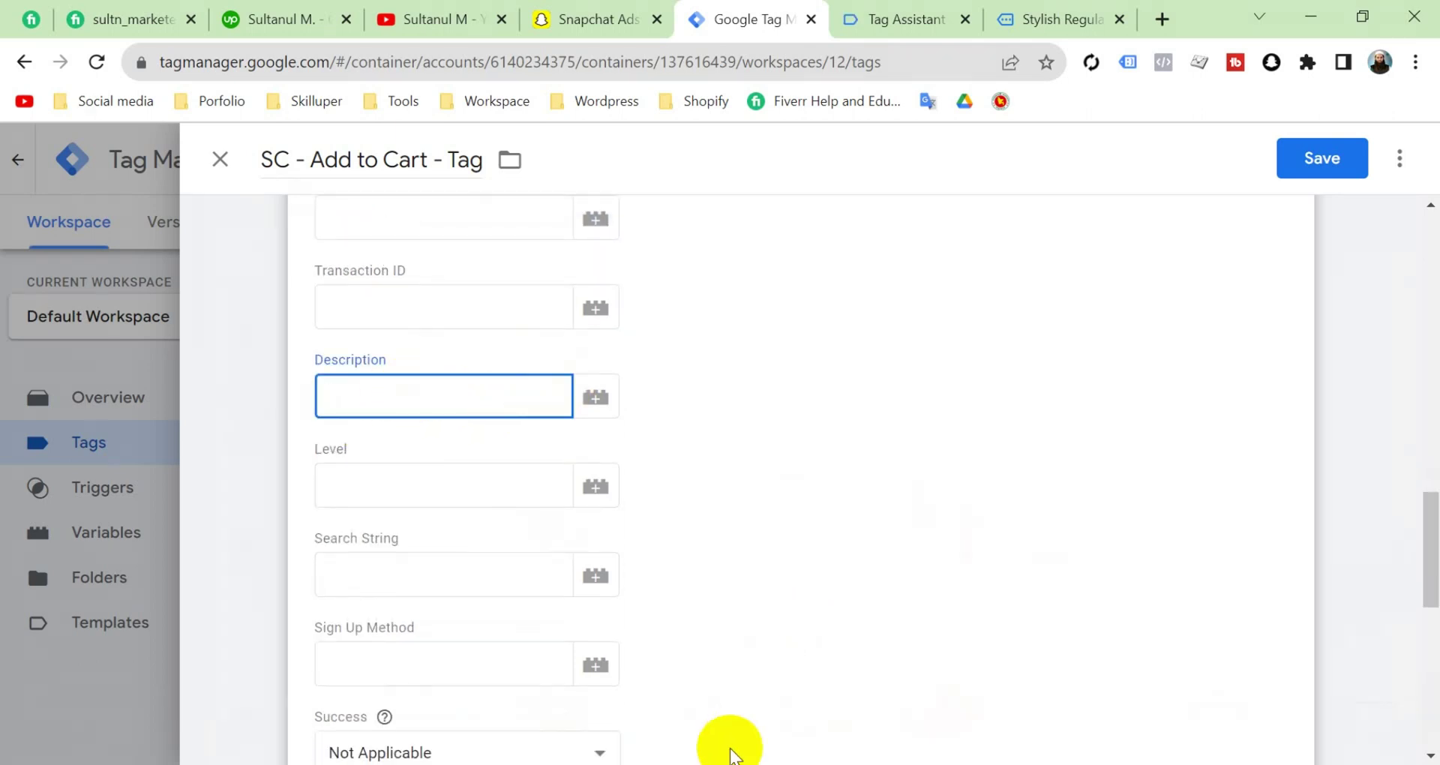
{"action": "left_click", "coordinate": [690, 675]}
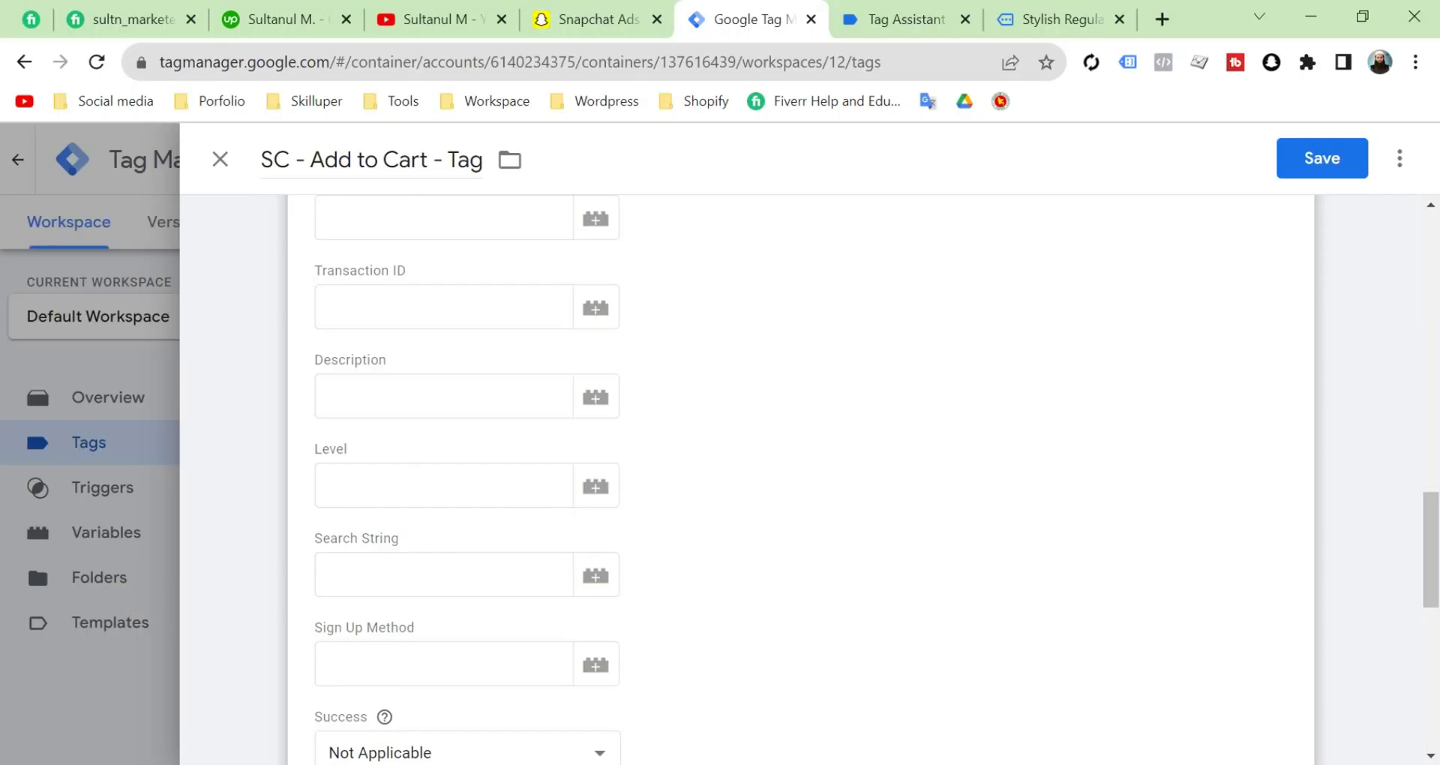
{"action": "left_click", "coordinate": [450, 401]}
{"action": "type", "text": "Track add to cart events of Specifi"}
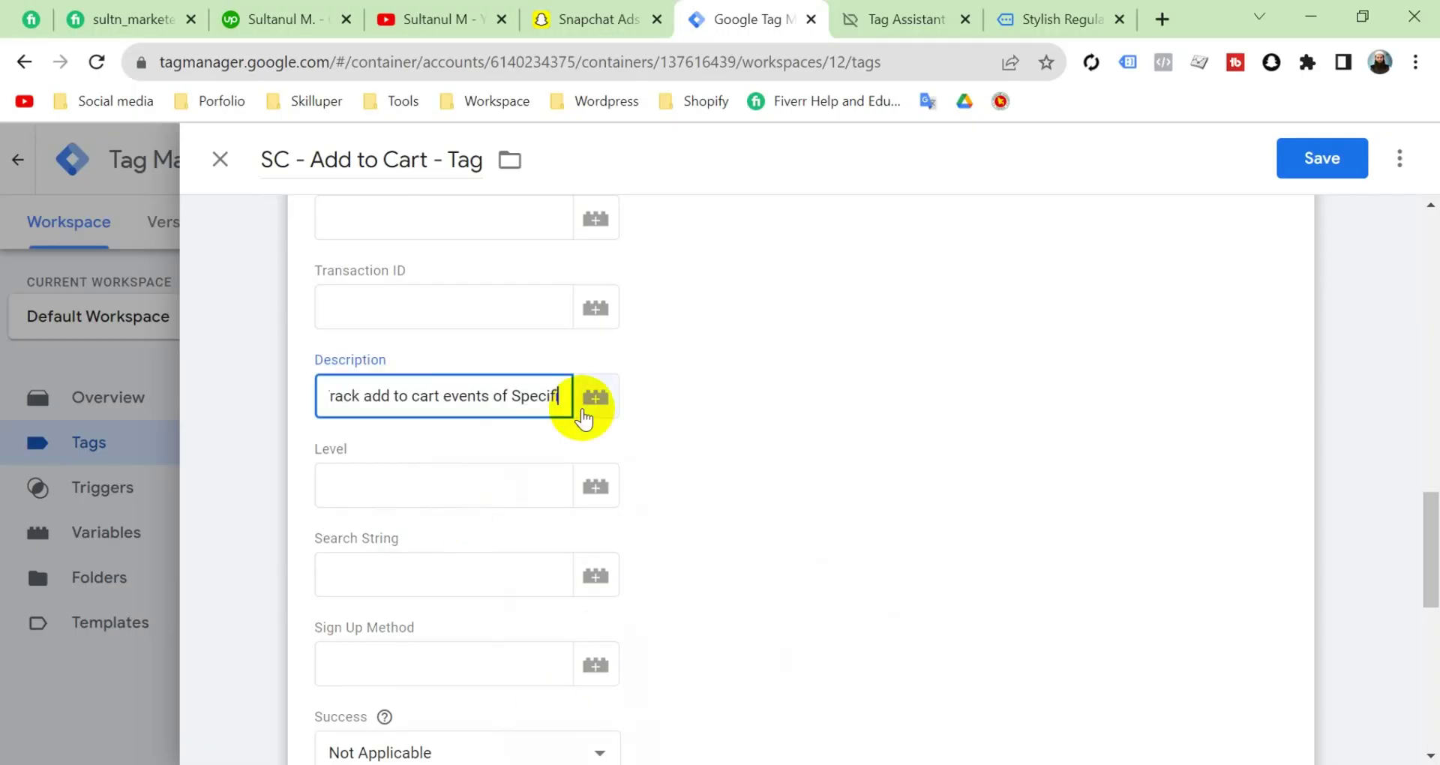
{"action": "type", "text": "c"}
{"action": "type", "text": " it"}
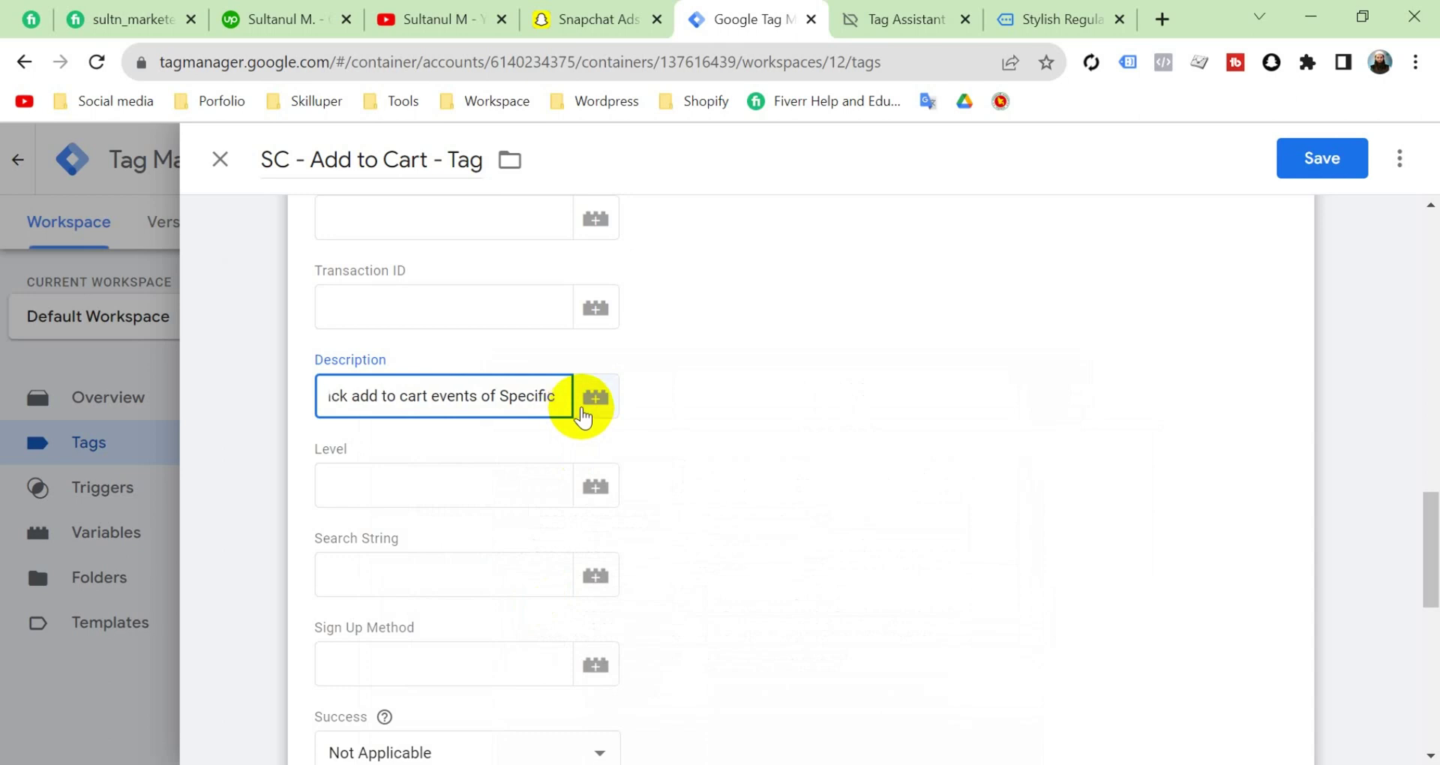
{"action": "type", "text": "ems"}
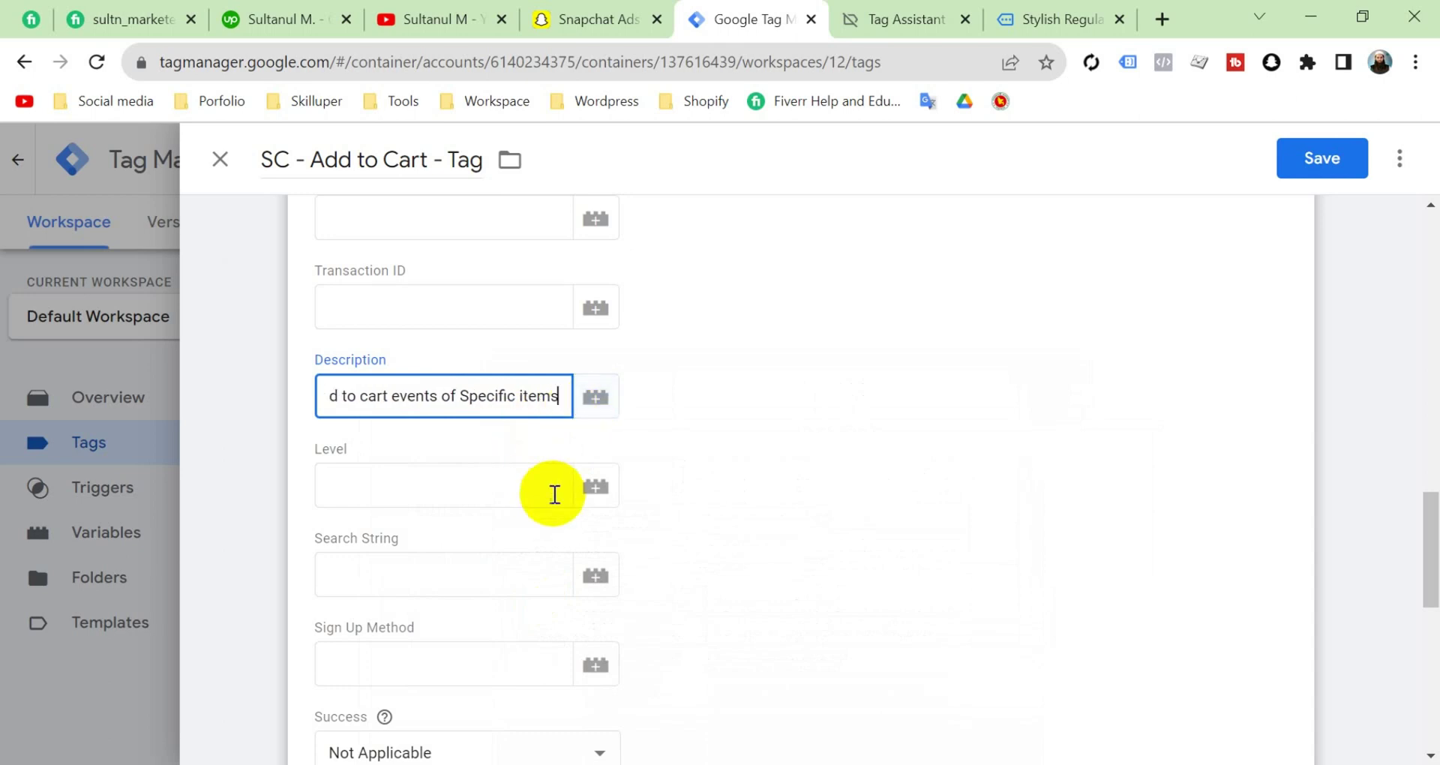
Step: Assign SC-Add To Cart - Trigger as the tag's firing trigger and save the tag
{"action": "scroll", "coordinate": [554, 495], "scroll_direction": "down", "scroll_amount": 9}
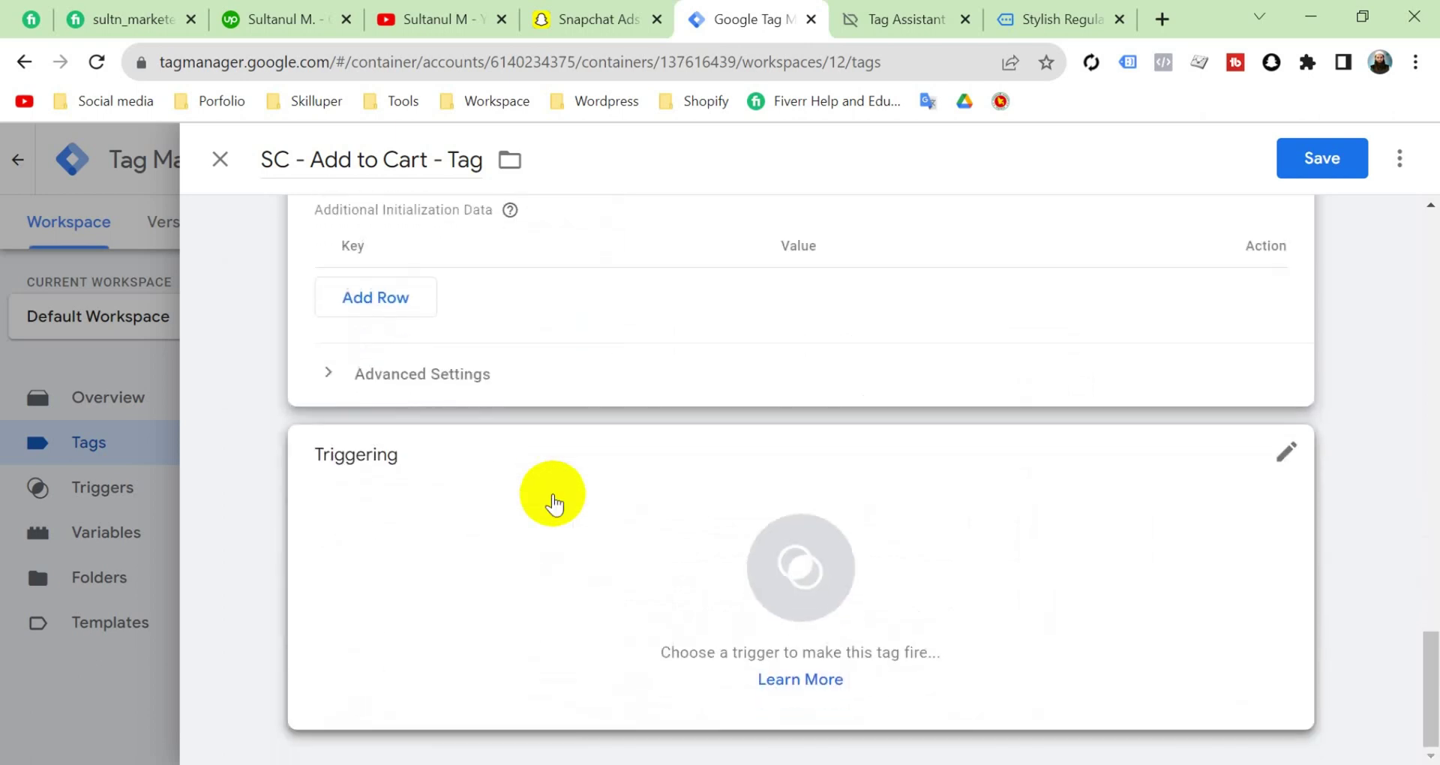
{"action": "left_click", "coordinate": [618, 542]}
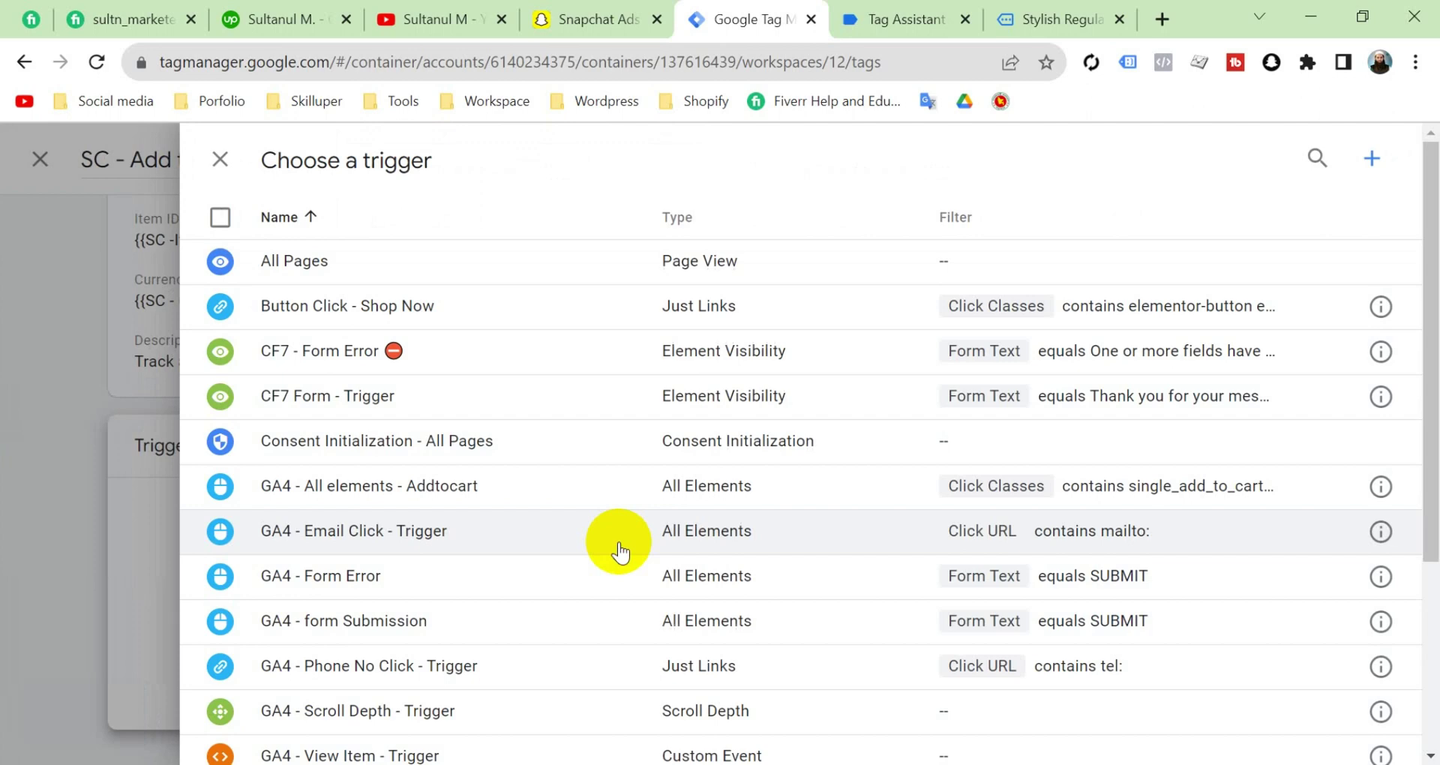
{"action": "scroll", "coordinate": [618, 553], "scroll_direction": "down", "scroll_amount": 4}
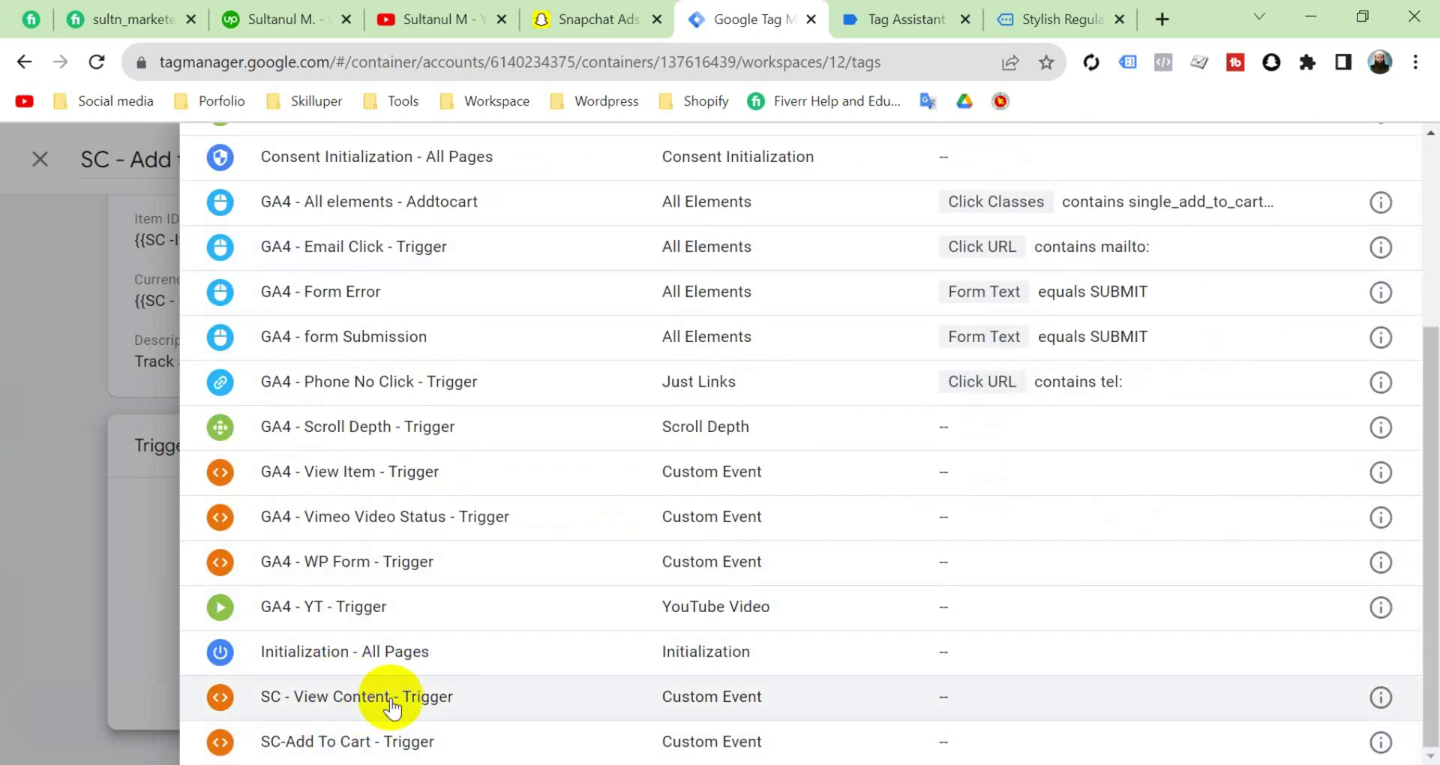
{"action": "left_click", "coordinate": [420, 741]}
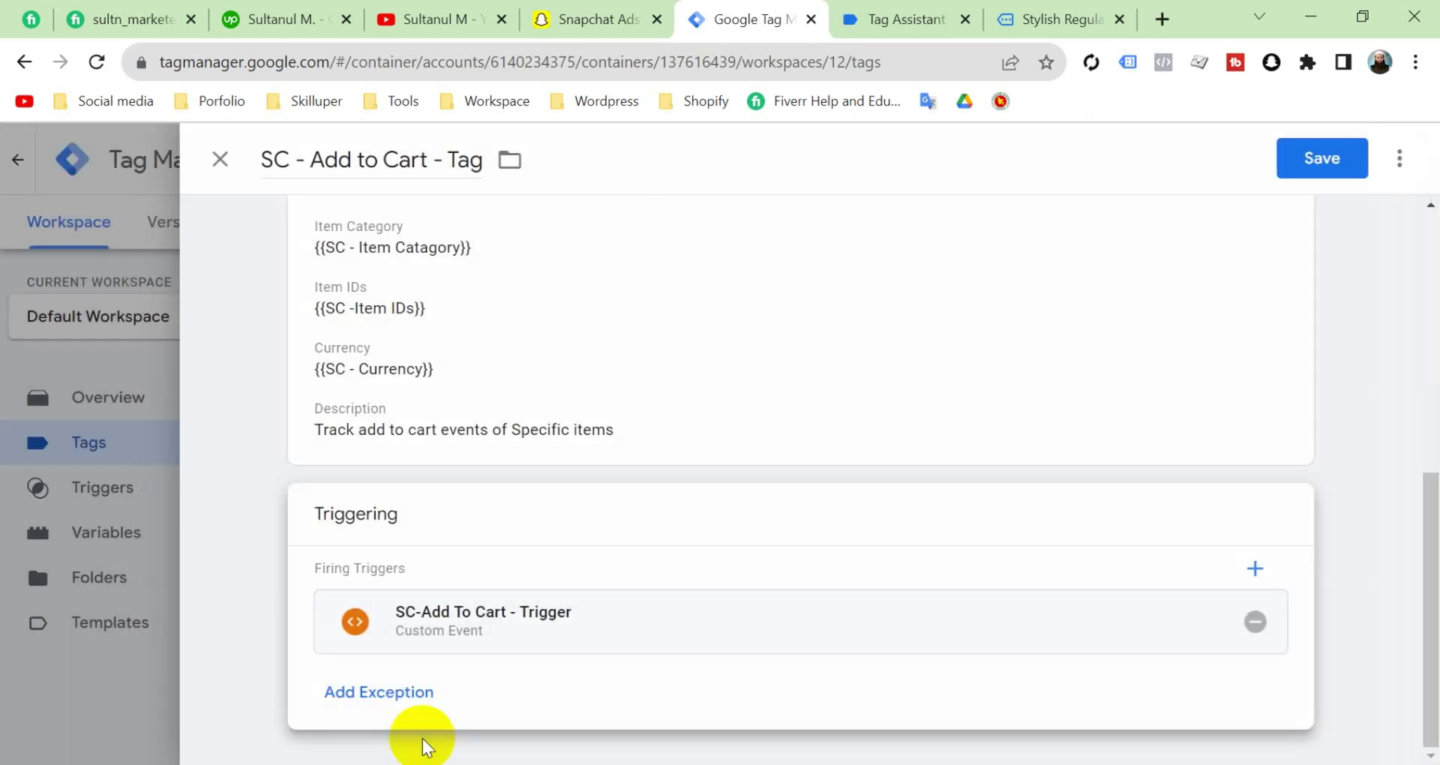
{"action": "left_click", "coordinate": [1328, 160]}
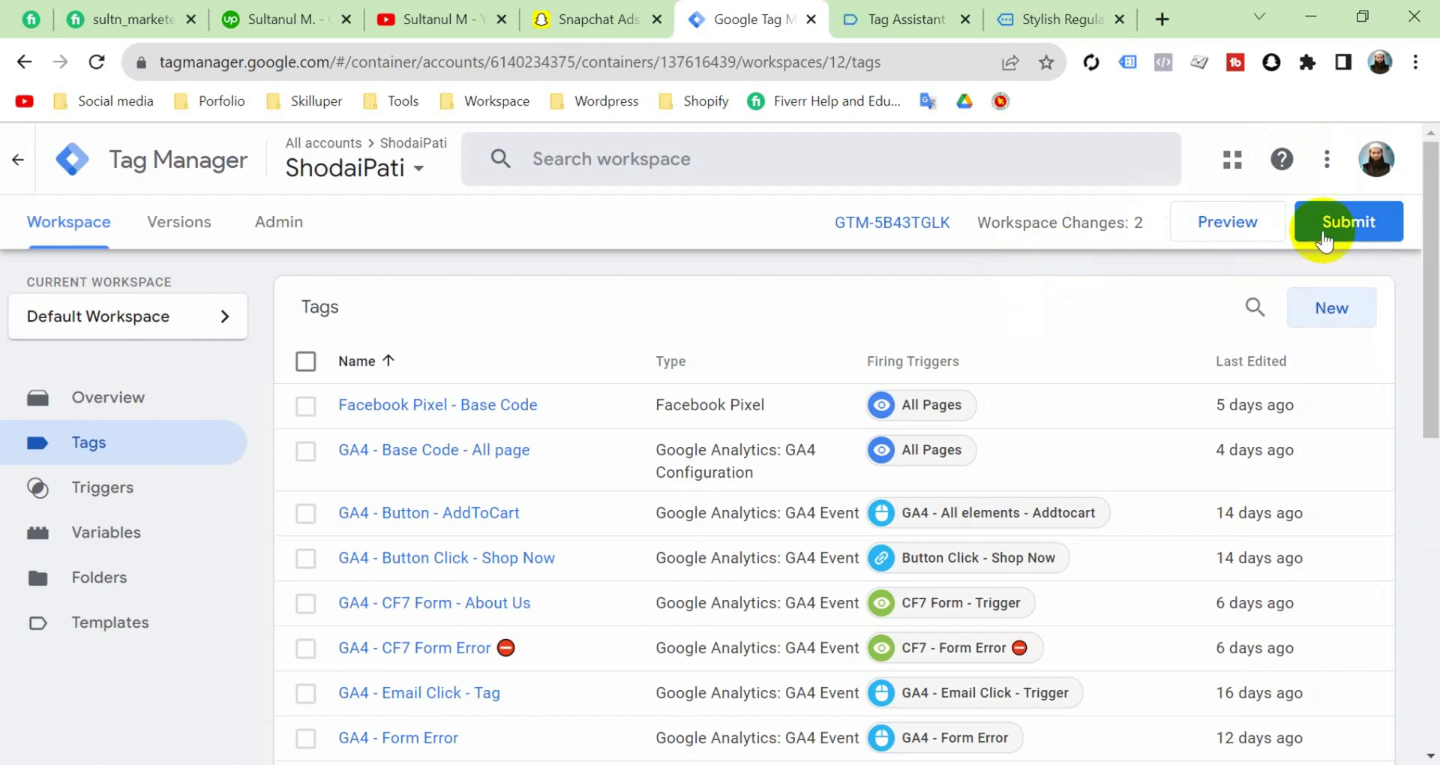
Step: Preview the container changes in Tag Assistant and switch to the connected ShodaiPati store page
{"action": "left_click", "coordinate": [1249, 221]}
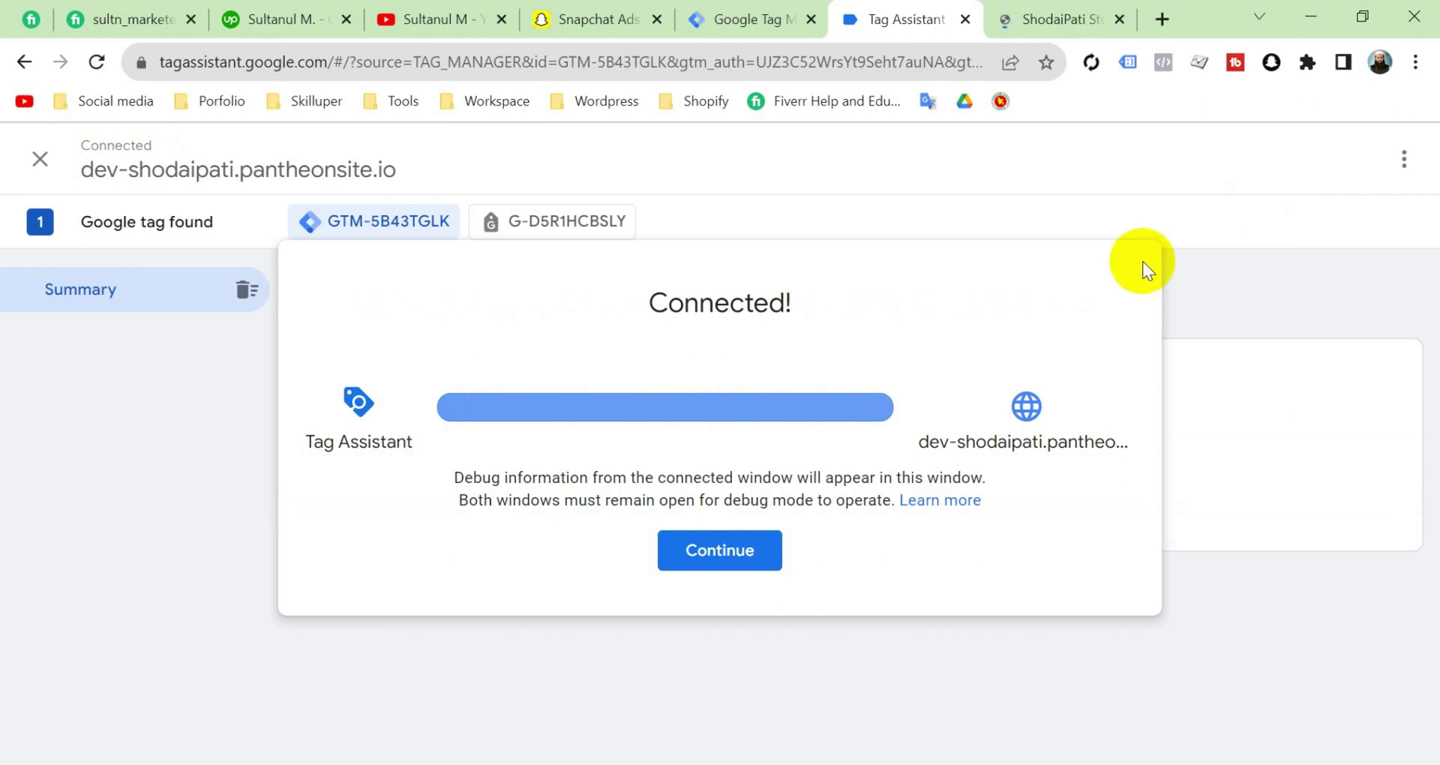
{"action": "left_click", "coordinate": [724, 548]}
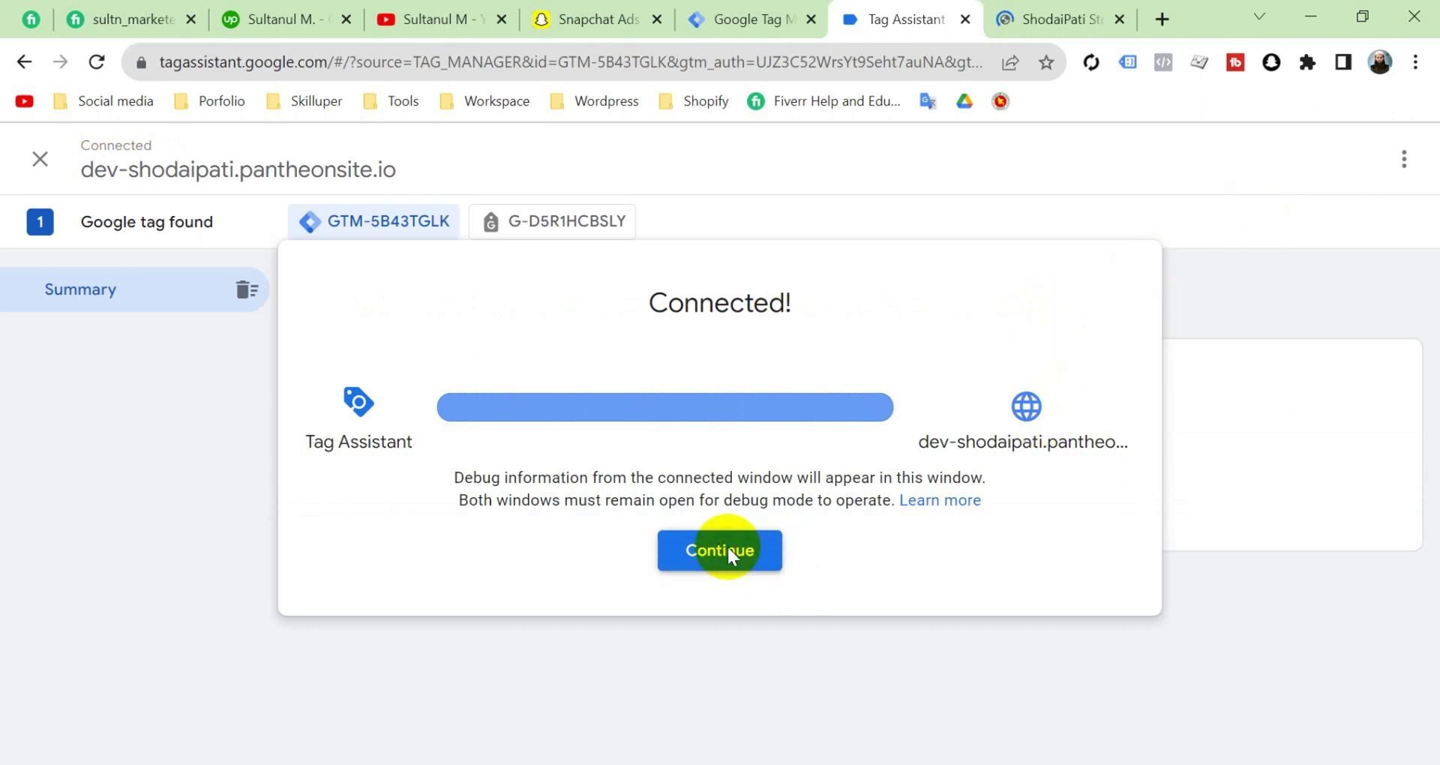
{"action": "left_click", "coordinate": [1048, 19]}
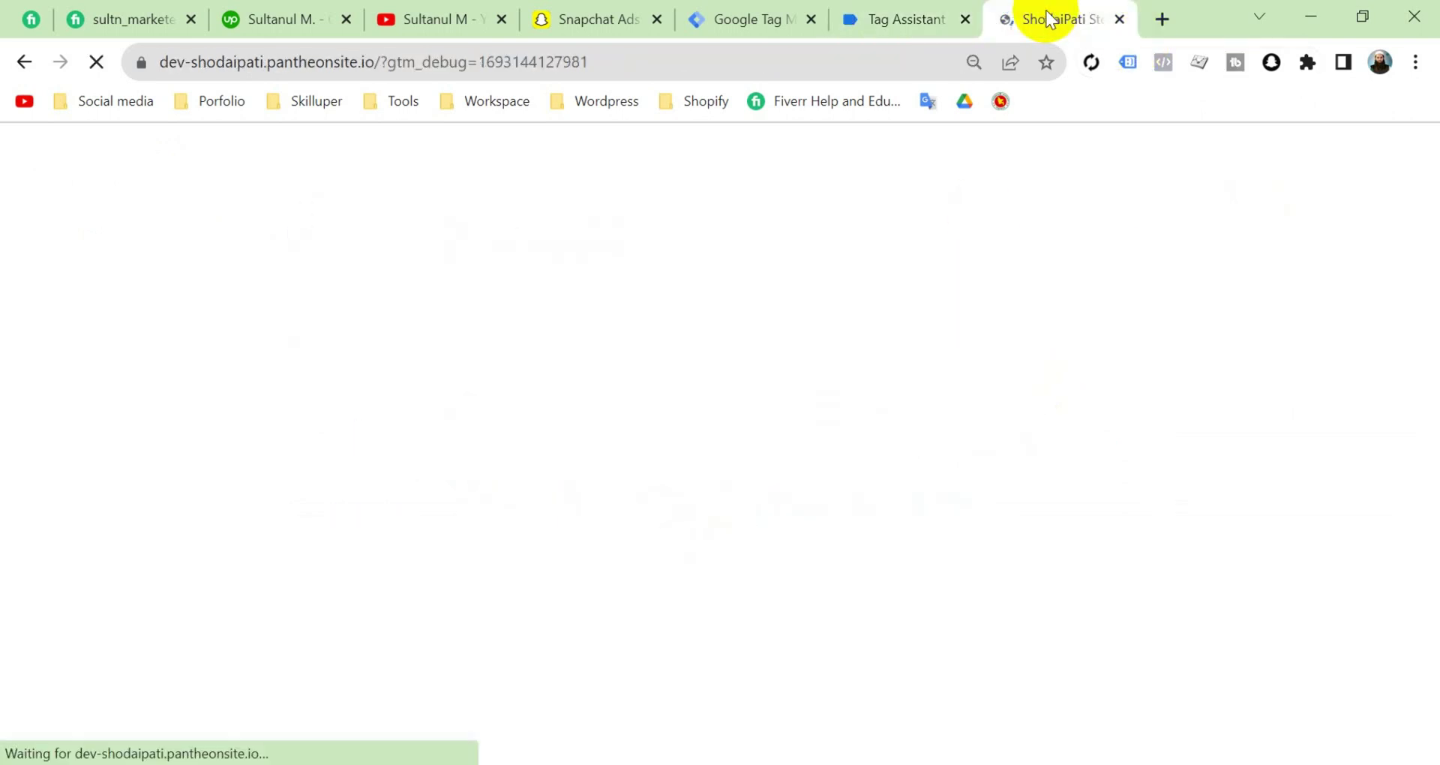
Step: Open the Stylish Regular Slim Fit Shirt (SA) from the store's New Arrivals and add it to the cart
{"action": "scroll", "coordinate": [983, 350], "scroll_direction": "down", "scroll_amount": 10}
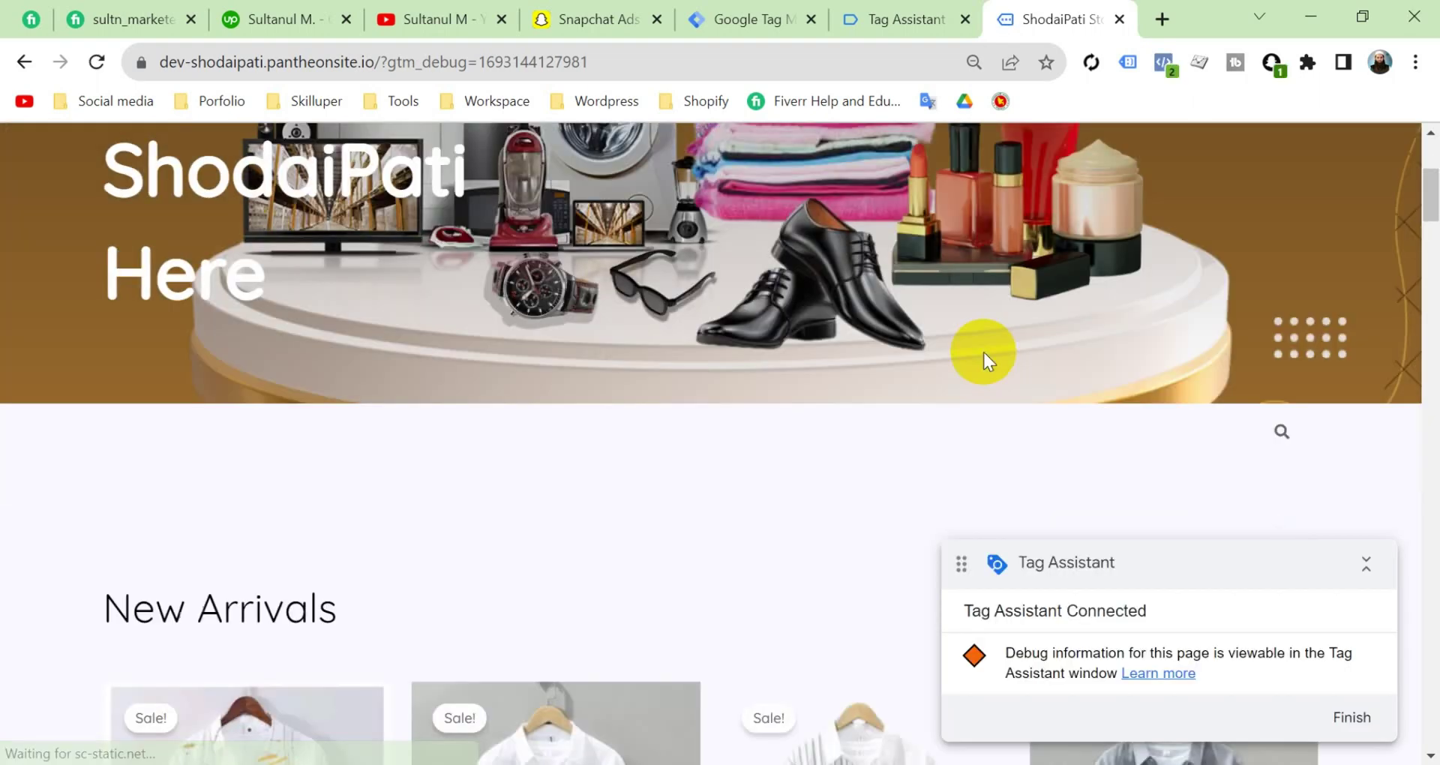
{"action": "scroll", "coordinate": [983, 352], "scroll_direction": "down", "scroll_amount": 1}
{"action": "left_click", "coordinate": [563, 384]}
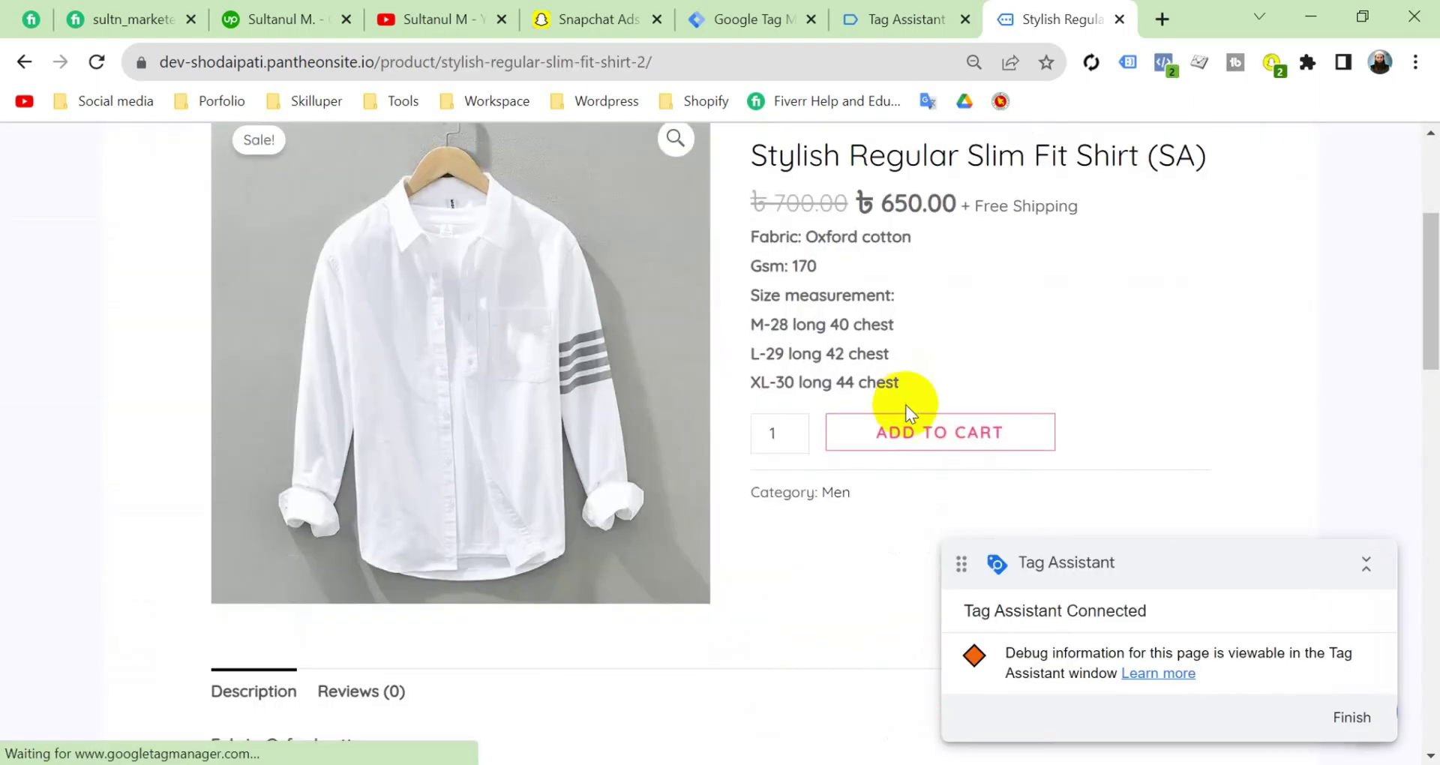
{"action": "left_click", "coordinate": [913, 446]}
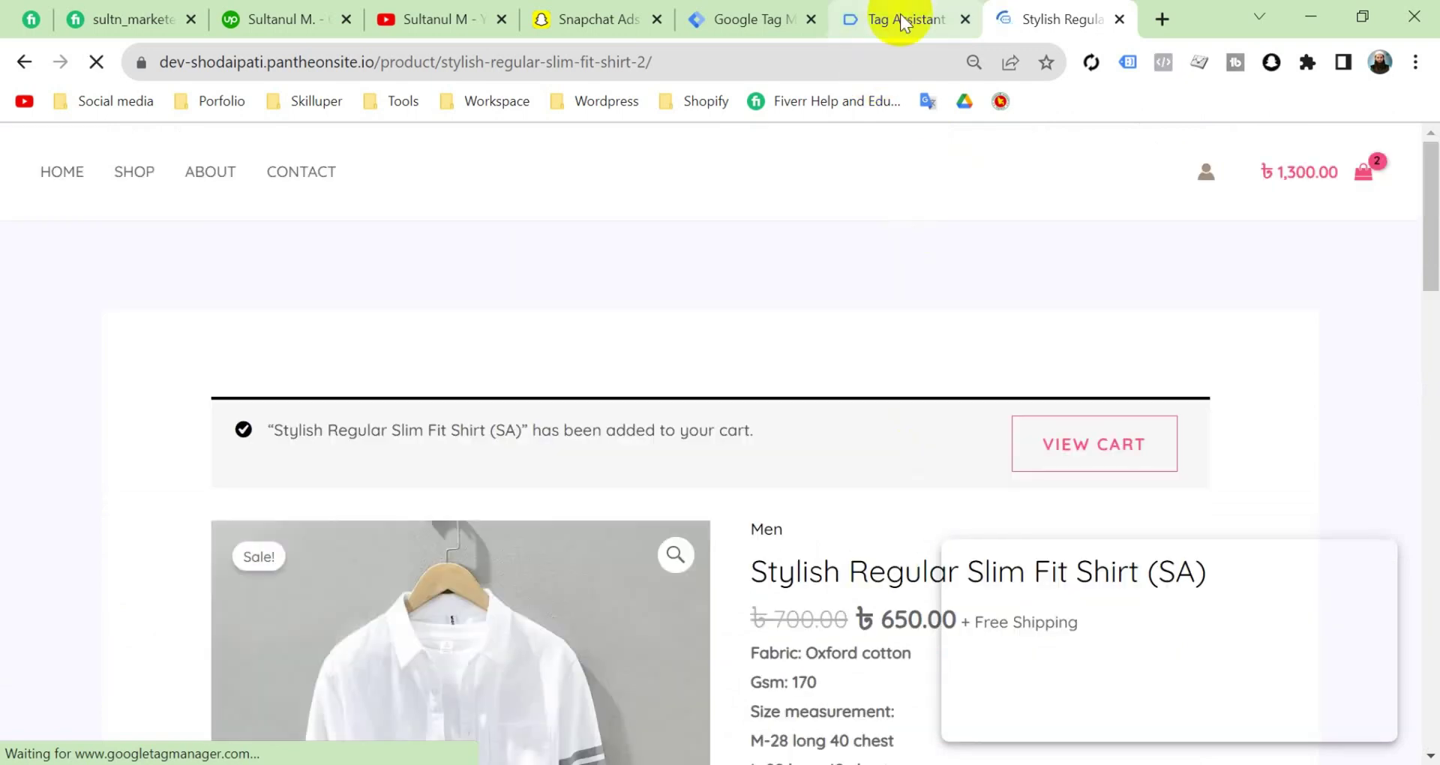
Step: Switch to Tag Assistant and examine which tags fired on the add_to_cart event
{"action": "left_click", "coordinate": [903, 18]}
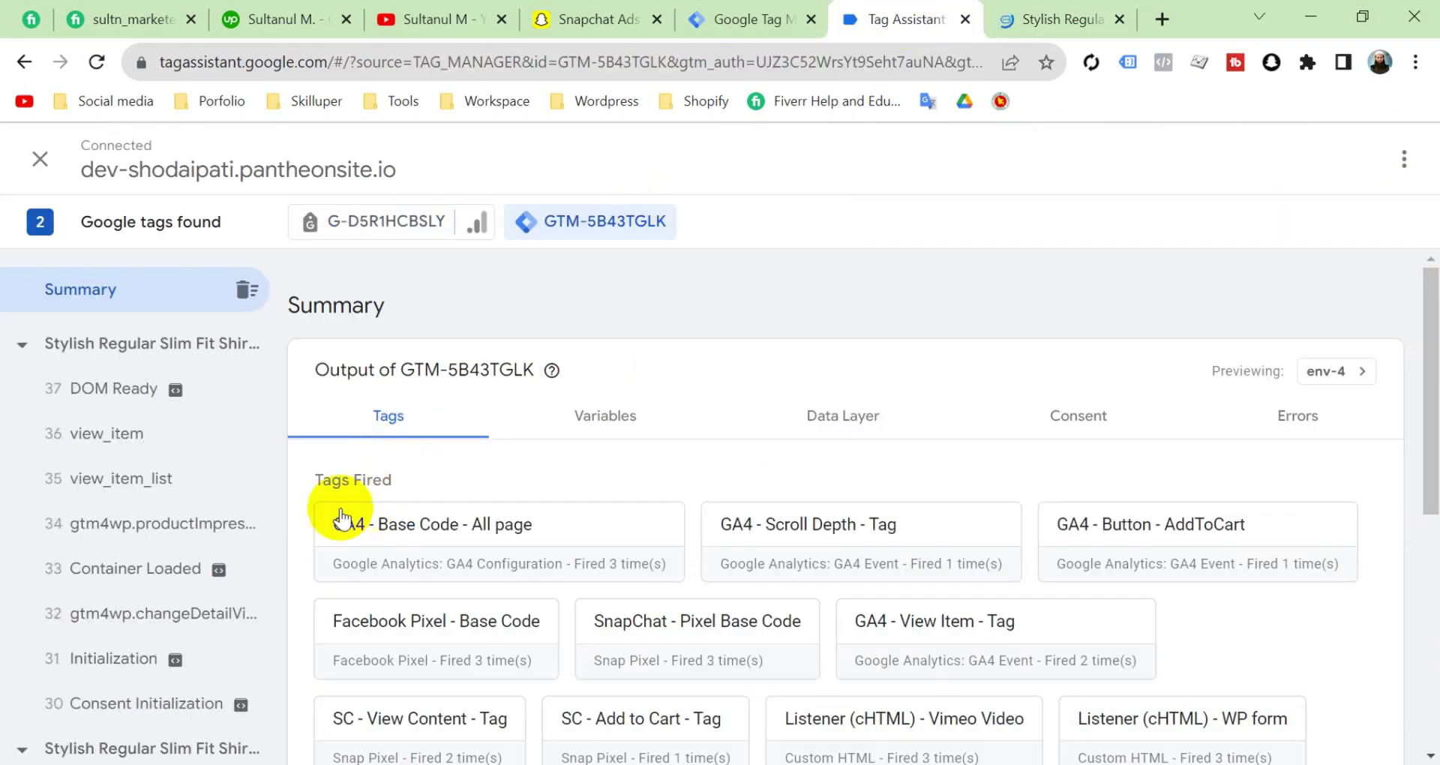
{"action": "scroll", "coordinate": [212, 556], "scroll_direction": "down", "scroll_amount": 3}
{"action": "scroll", "coordinate": [212, 556], "scroll_direction": "down", "scroll_amount": 1}
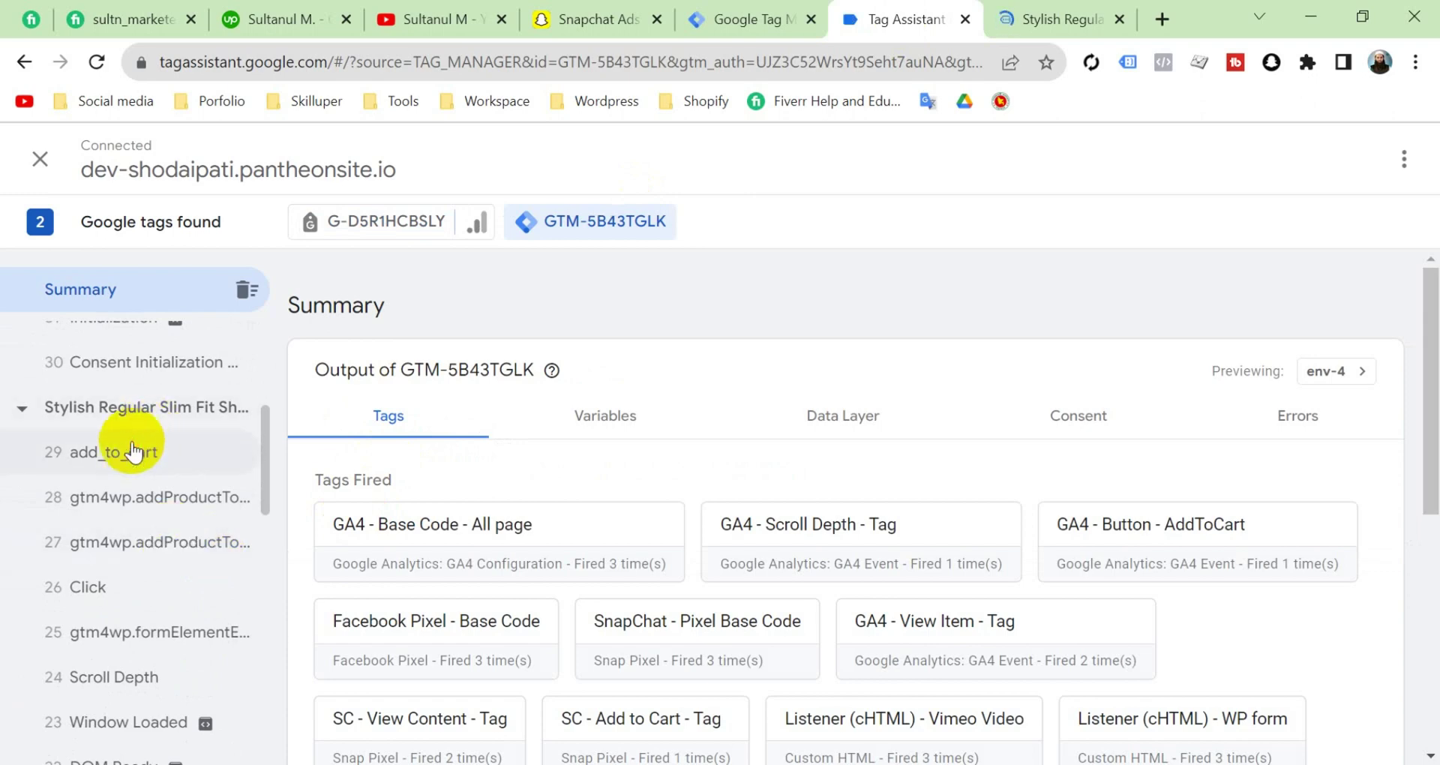
{"action": "left_click", "coordinate": [134, 453]}
{"action": "scroll", "coordinate": [525, 609], "scroll_direction": "down", "scroll_amount": 2}
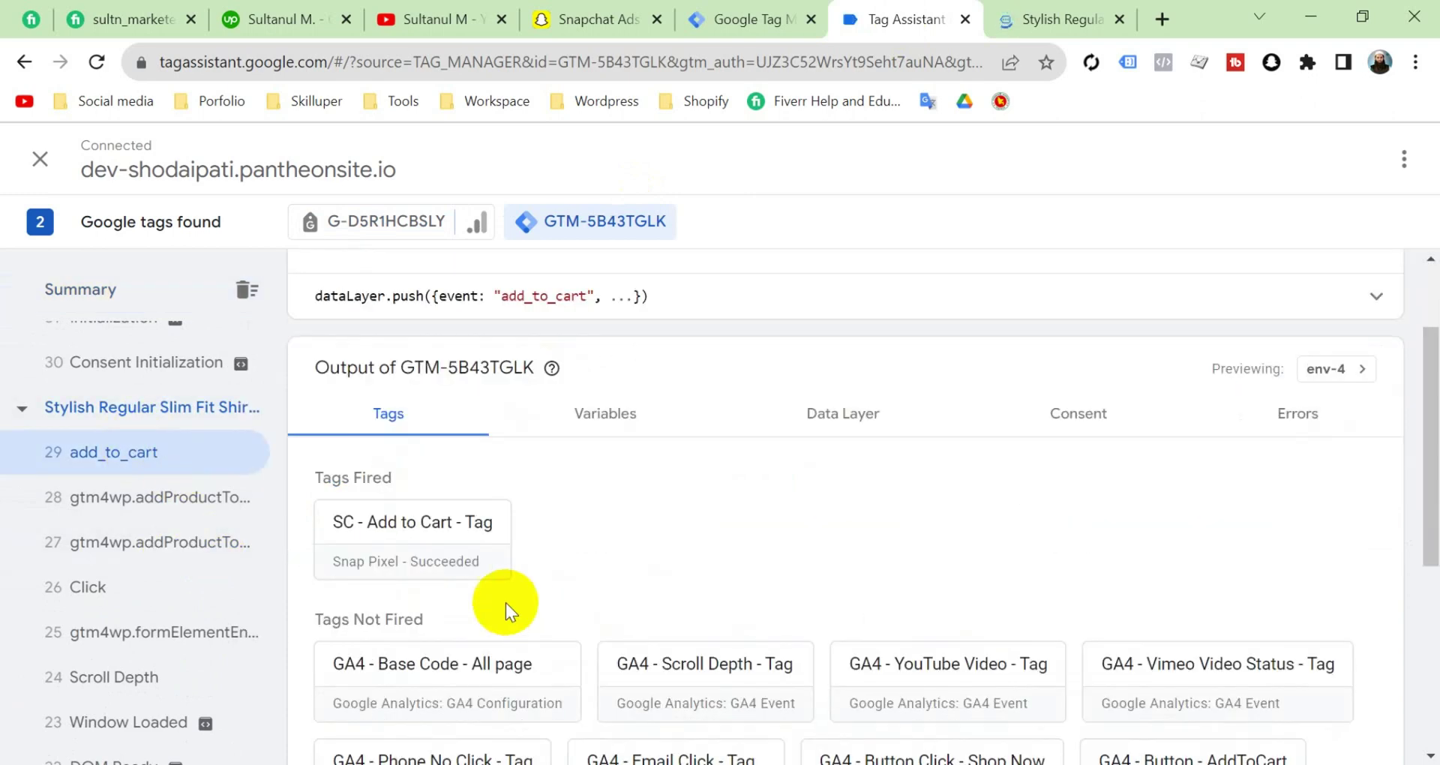